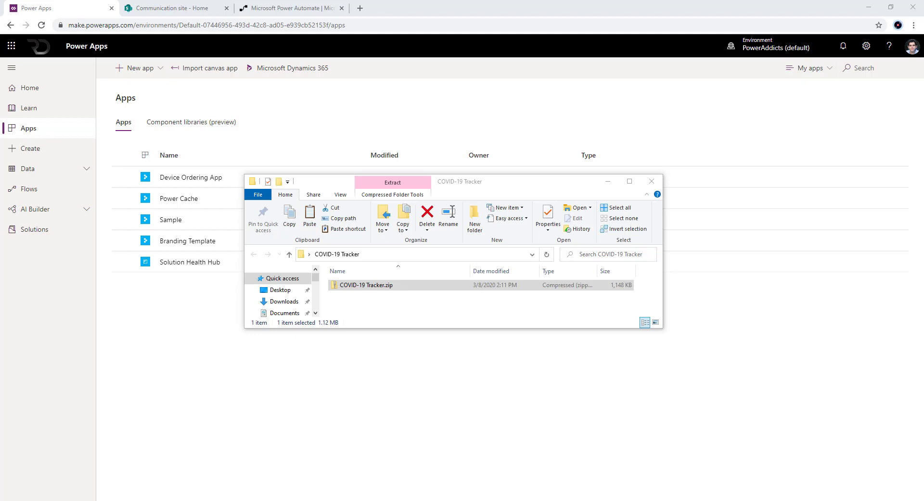
Extract COVID-19 Tracker.zip, open the extracted COVID-19 Tracker folder down to its package files, and minimize the original folder window.
{"action": "left_click_drag", "start_coordinate": [440, 327], "coordinate": [444, 374]}
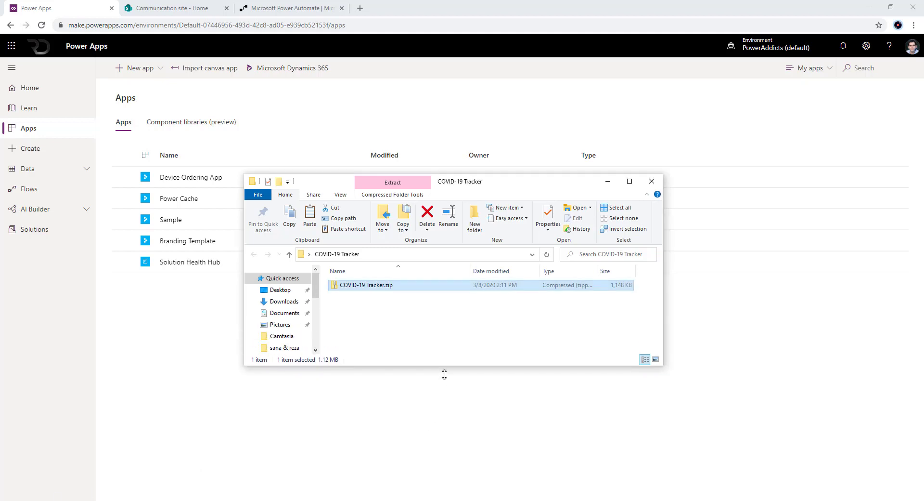
{"action": "right_click", "coordinate": [371, 288]}
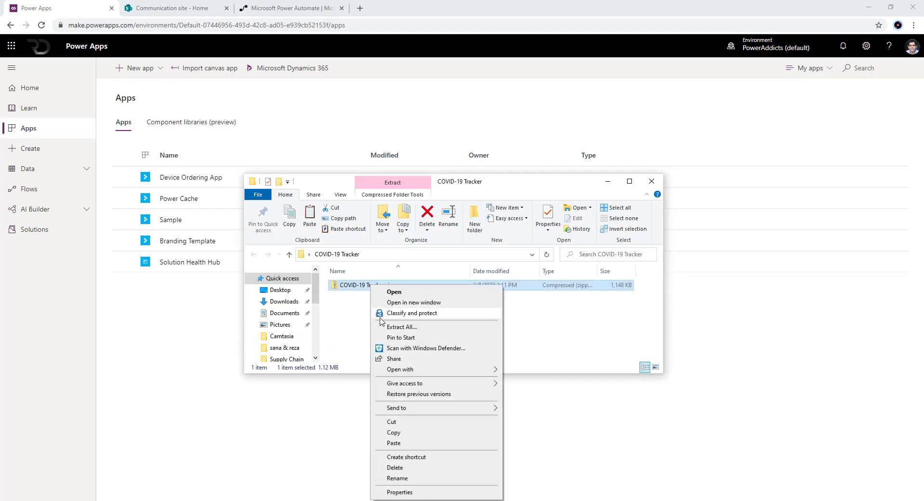
{"action": "left_click", "coordinate": [393, 327]}
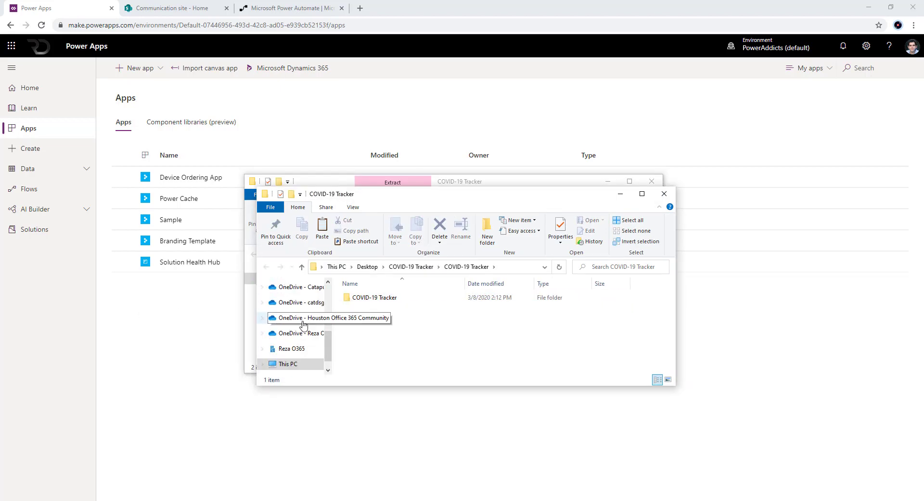
{"action": "double_click", "coordinate": [359, 297]}
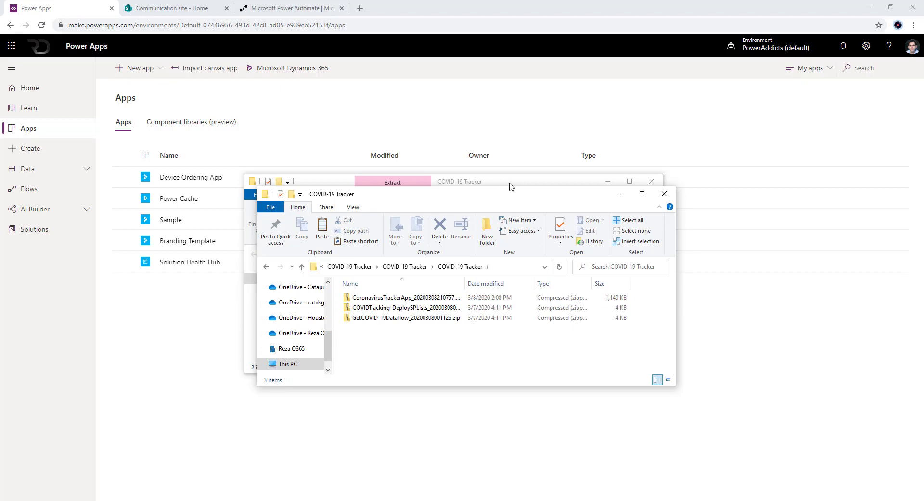
{"action": "left_click", "coordinate": [510, 182]}
{"action": "left_click", "coordinate": [608, 181]}
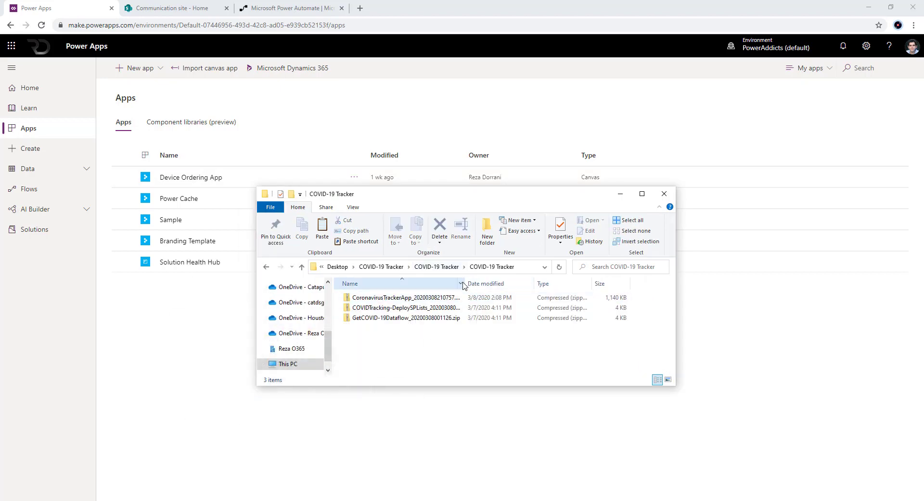
Widen the file name column and examine the three packages for the tracker app, the SharePoint list deployment and the dataflow.
{"action": "left_click_drag", "start_coordinate": [465, 283], "coordinate": [518, 281]}
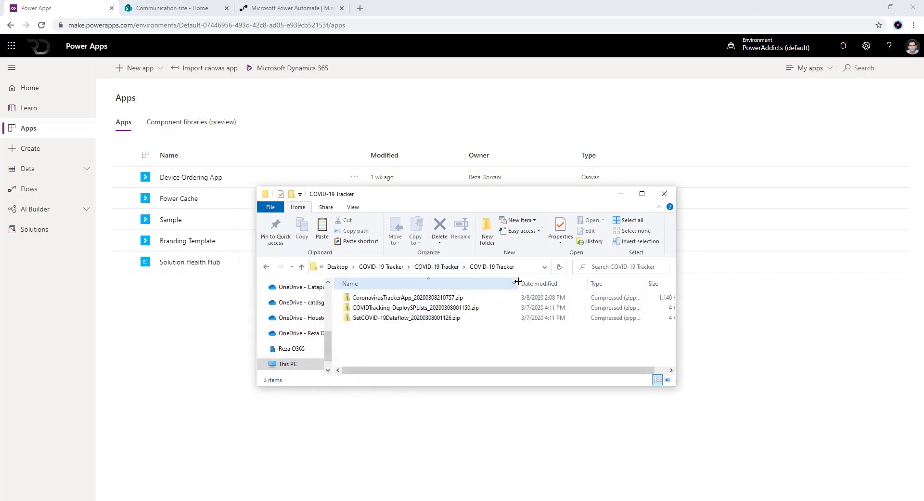
{"action": "left_click", "coordinate": [403, 298]}
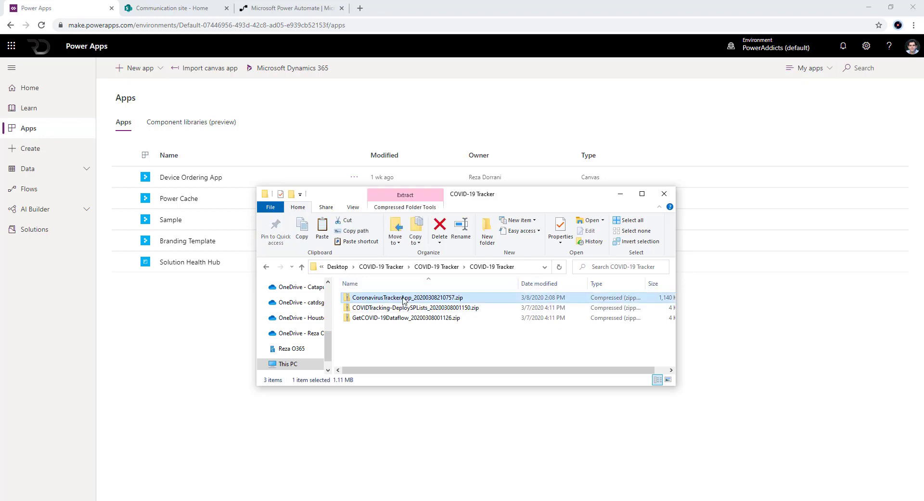
{"action": "left_click", "coordinate": [407, 309]}
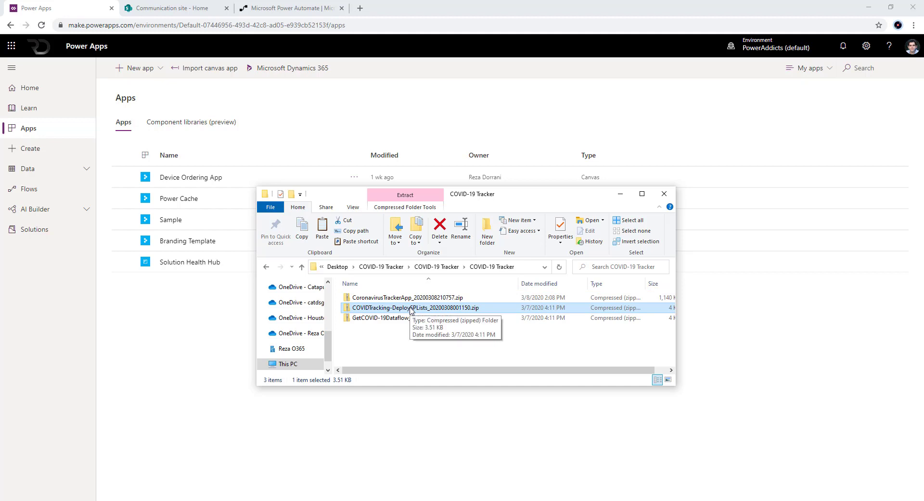
{"action": "left_click", "coordinate": [406, 319]}
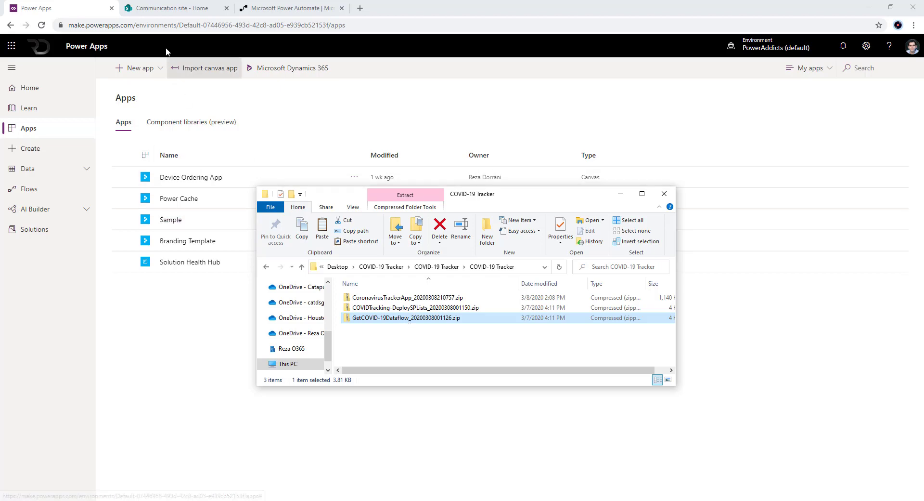
View the SharePoint Communication site home page and its site address.
{"action": "left_click", "coordinate": [166, 7]}
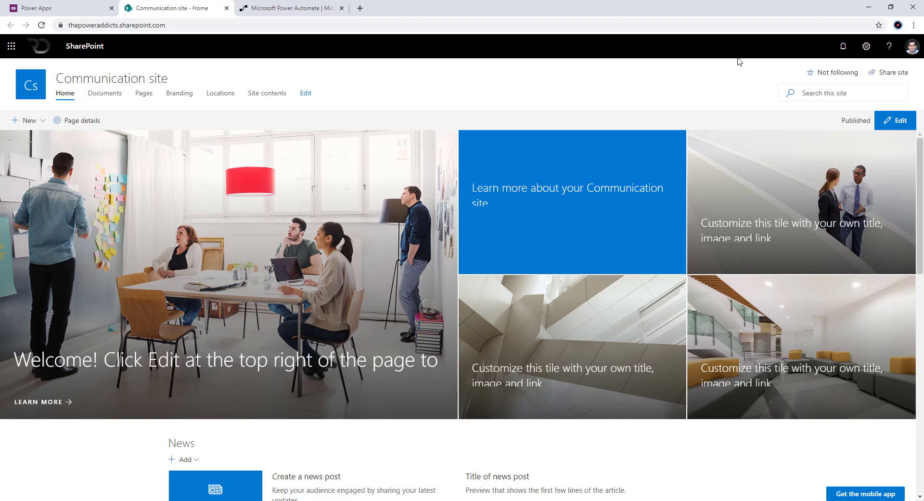
{"action": "left_click", "coordinate": [129, 31]}
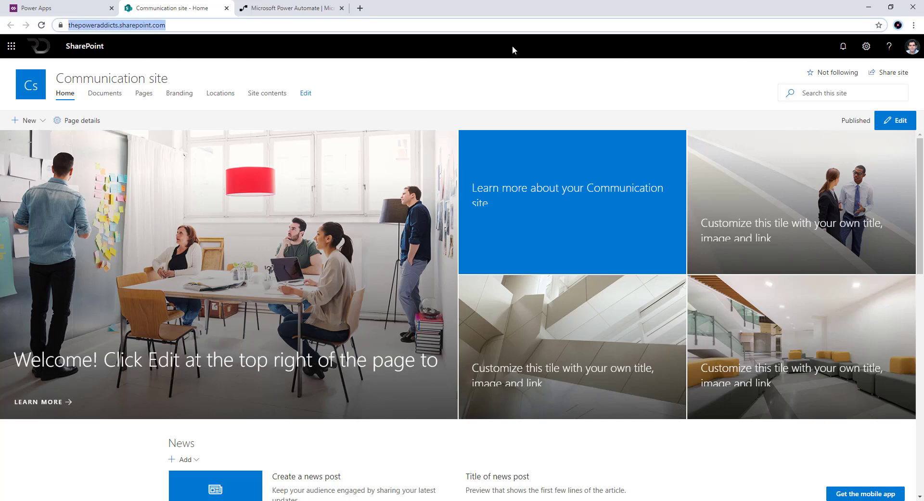
{"action": "left_click", "coordinate": [360, 84]}
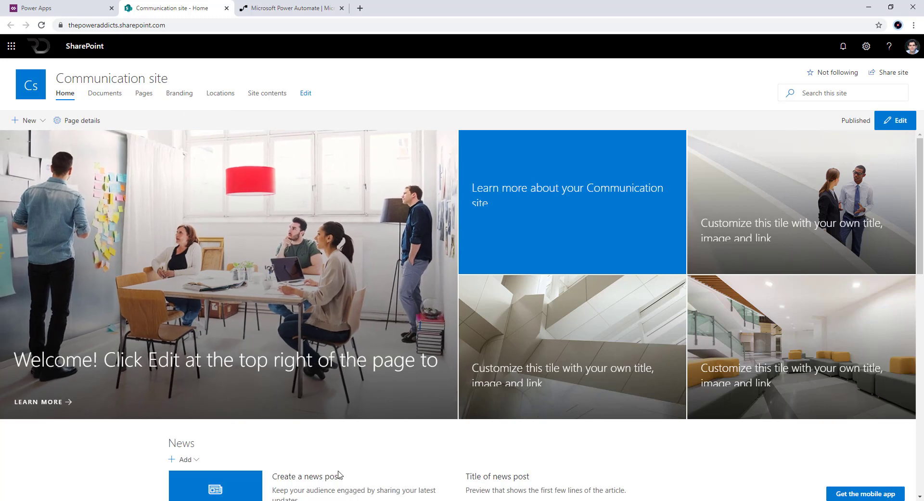
Switch to Power Automate, load powerautomate.com and open the list of personal flows.
{"action": "left_click", "coordinate": [268, 11]}
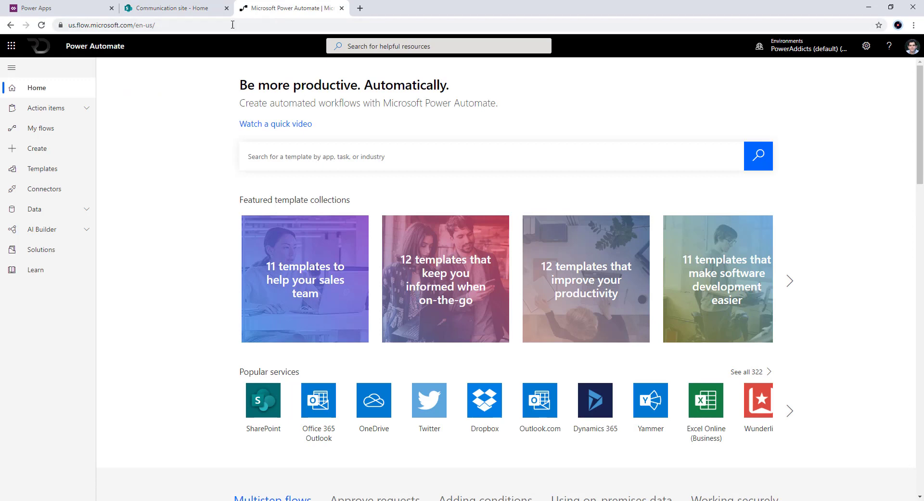
{"action": "left_click", "coordinate": [133, 25]}
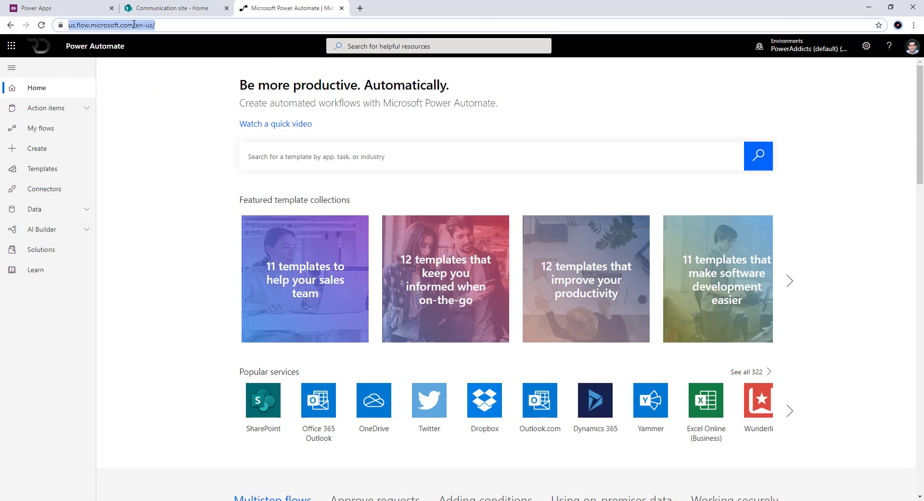
{"action": "type", "text": "powerautomate.com"}
{"action": "key", "text": "Return"}
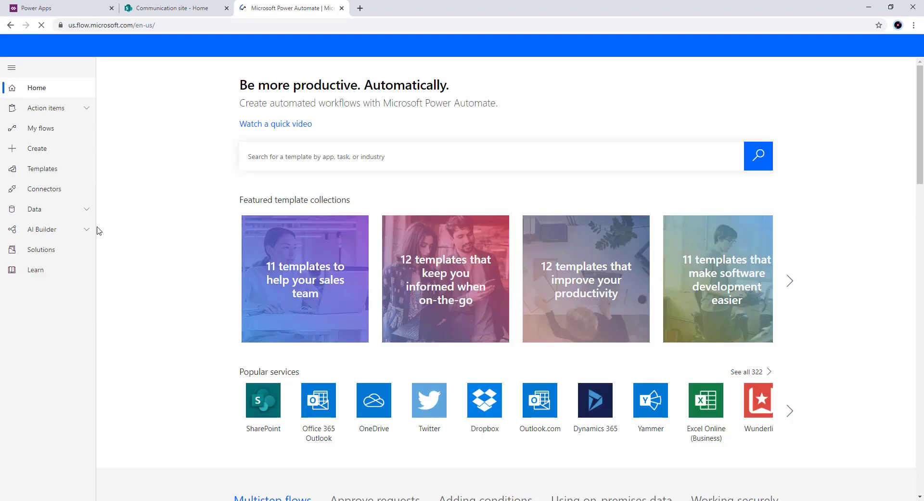
{"action": "left_click", "coordinate": [45, 127]}
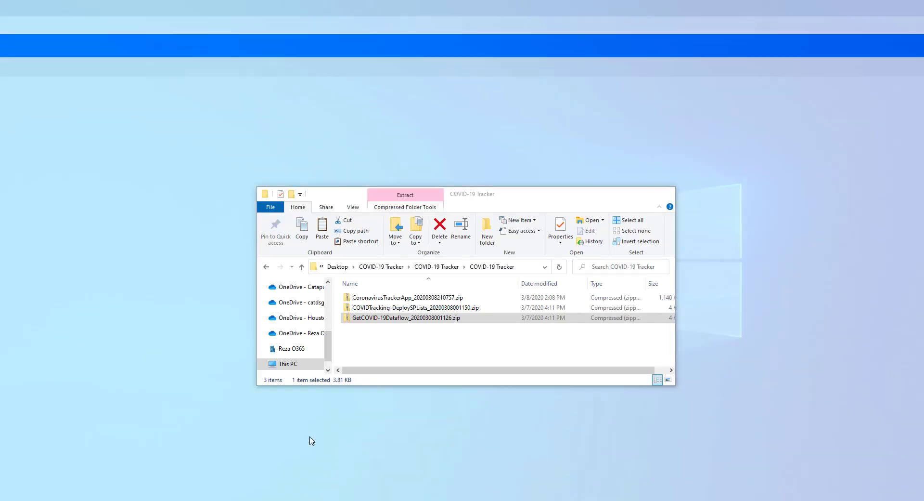
Copy the path of the extracted COVID-19 Tracker folder and minimize its window.
{"action": "left_click", "coordinate": [309, 440]}
{"action": "left_click", "coordinate": [527, 267]}
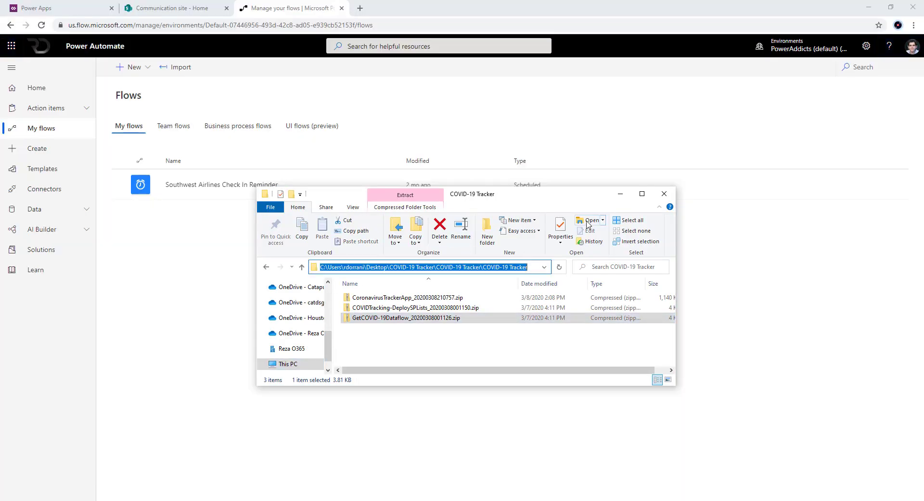
{"action": "left_click", "coordinate": [620, 194]}
Start a flow import and upload COVIDTracking-DeploySPLists_20200308001150.zip from the extracted COVID-19 Tracker folder.
{"action": "left_click", "coordinate": [174, 68]}
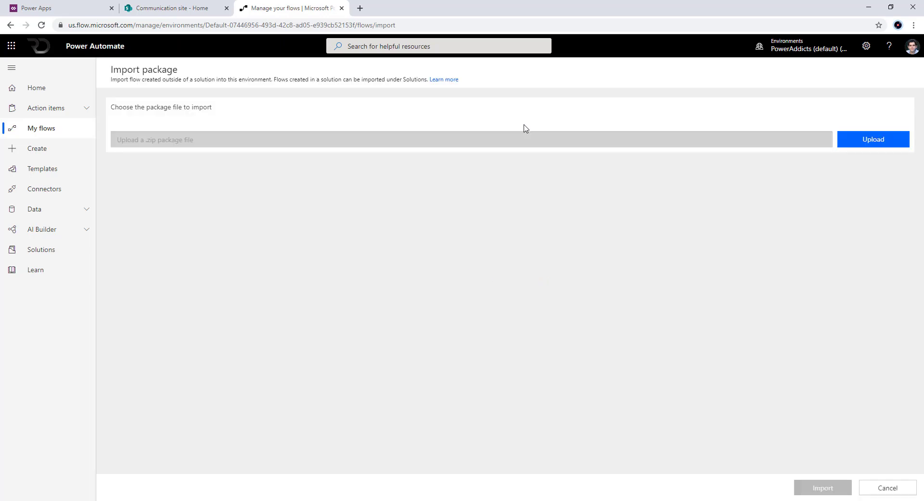
{"action": "left_click", "coordinate": [863, 144]}
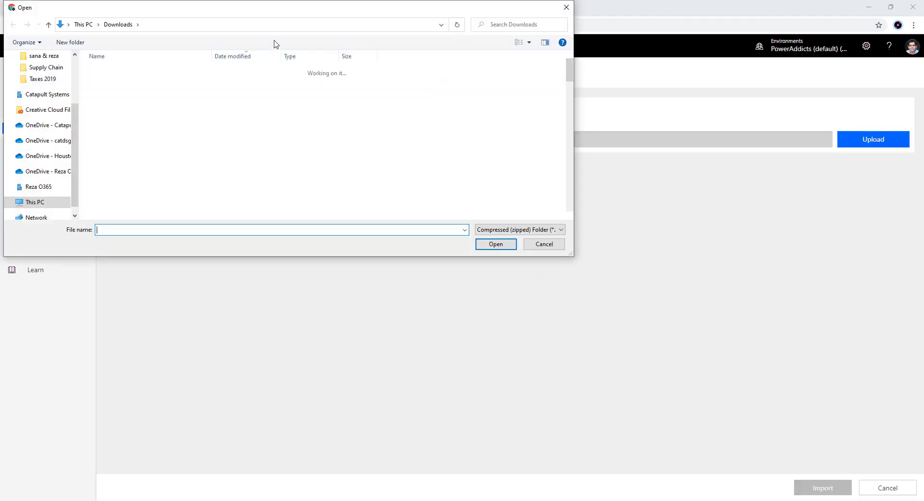
{"action": "left_click", "coordinate": [274, 25]}
{"action": "key", "text": "Return"}
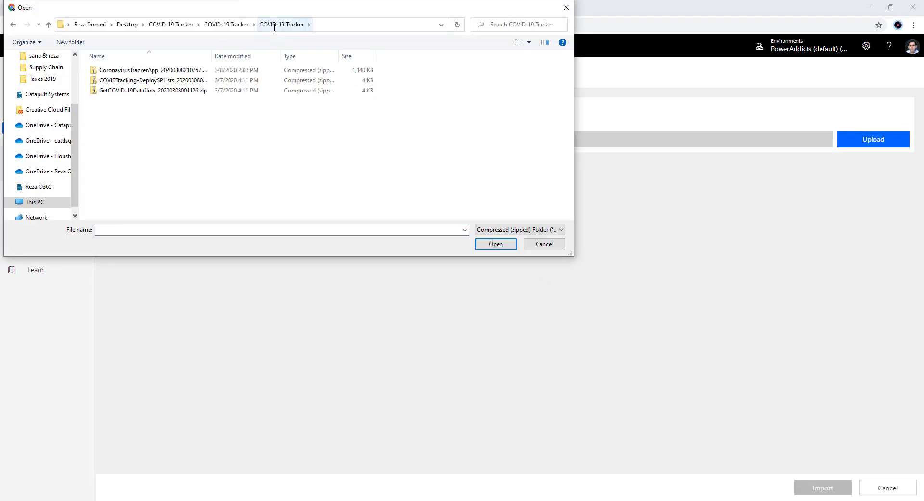
{"action": "double_click", "coordinate": [213, 53]}
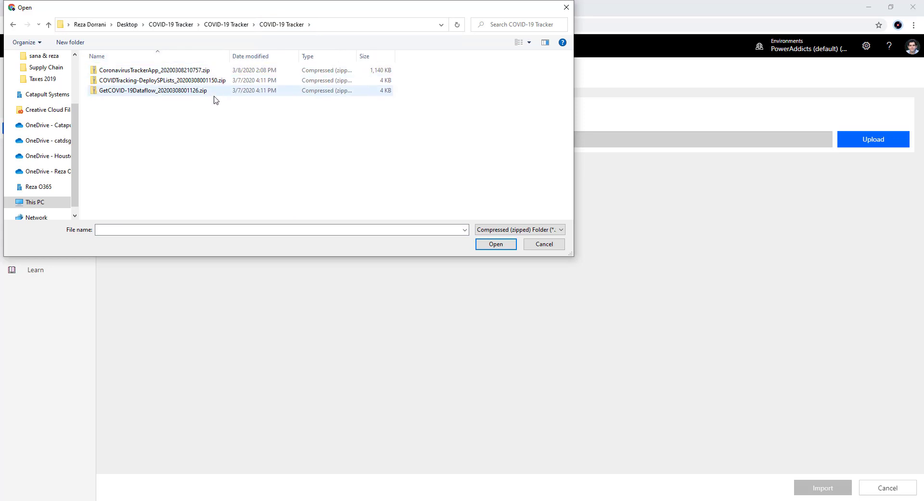
{"action": "double_click", "coordinate": [162, 82]}
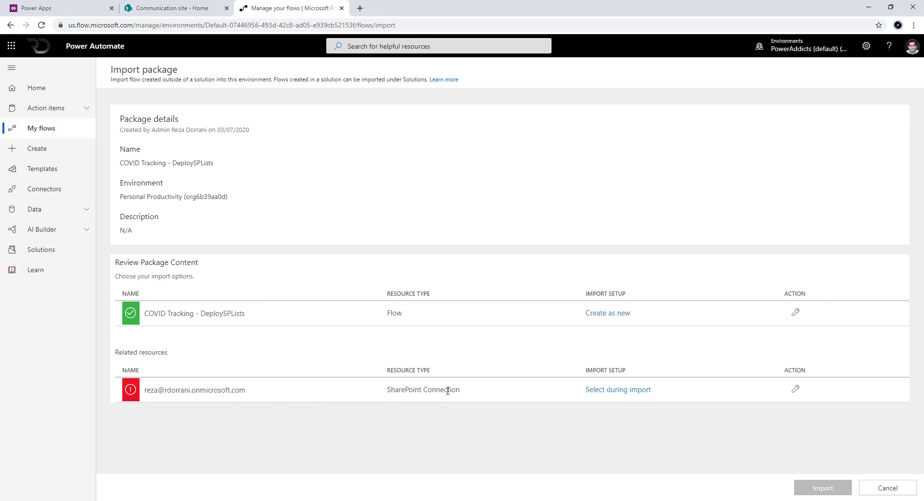
Assign the existing SharePoint connection to the package's related resource and import the COVID Tracking - DeploySPLists package.
{"action": "left_click", "coordinate": [618, 392]}
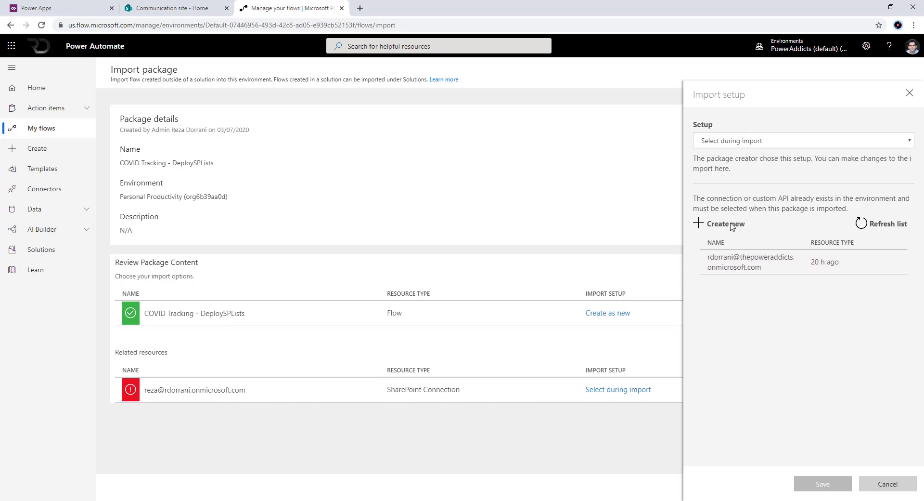
{"action": "left_click", "coordinate": [782, 264]}
{"action": "left_click", "coordinate": [823, 485]}
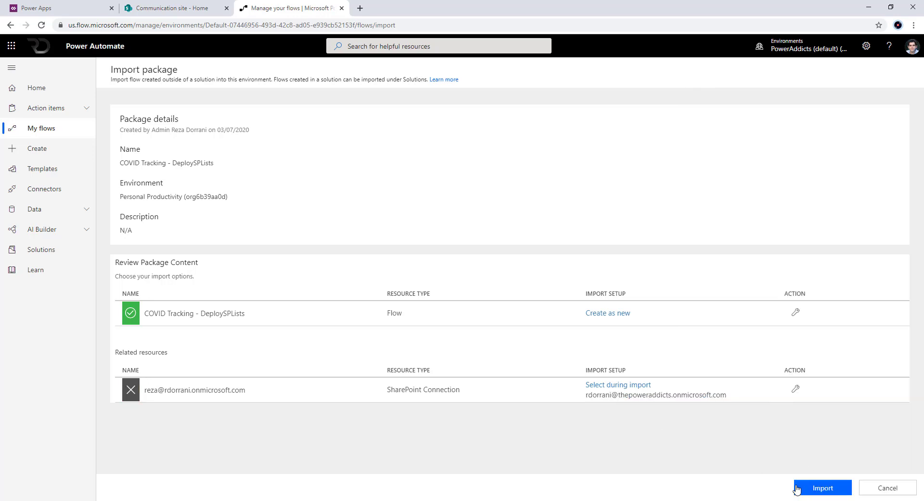
{"action": "left_click", "coordinate": [797, 488]}
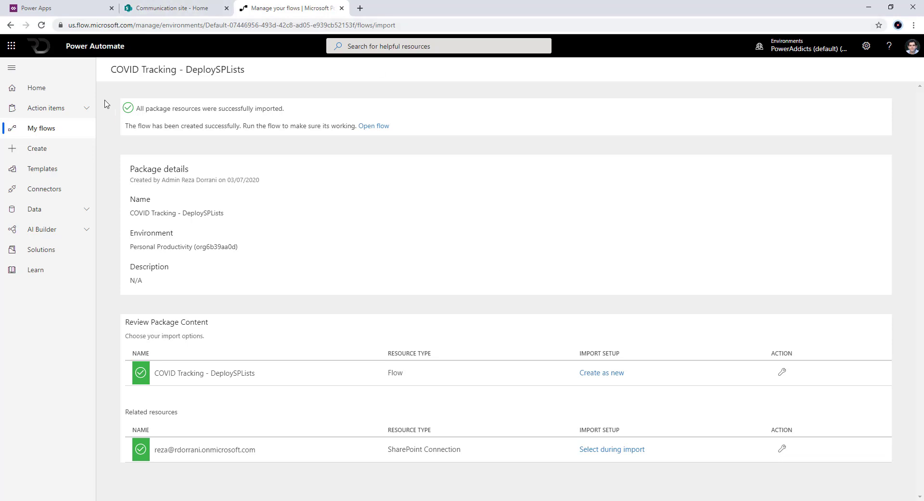
Return to the personal flows list and open the COVID Tracking - DeploySPLists flow for editing.
{"action": "left_click", "coordinate": [55, 135]}
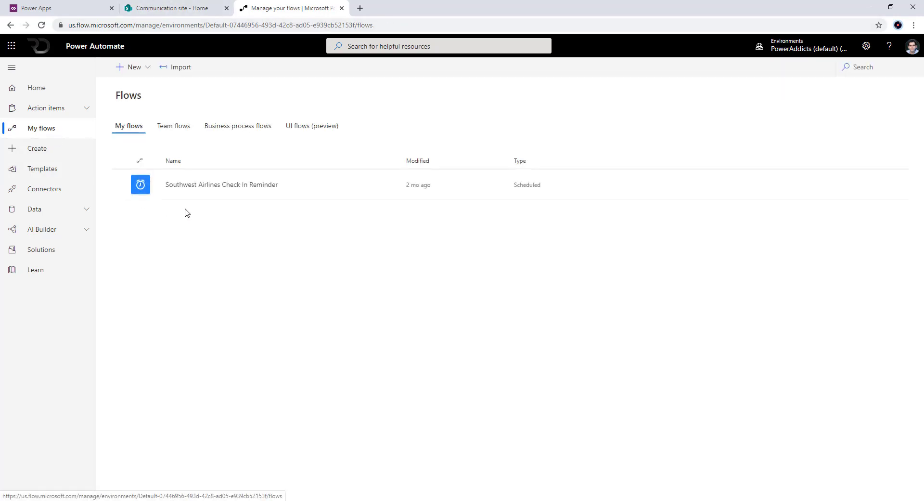
{"action": "right_click", "coordinate": [197, 107]}
{"action": "left_click", "coordinate": [233, 139]}
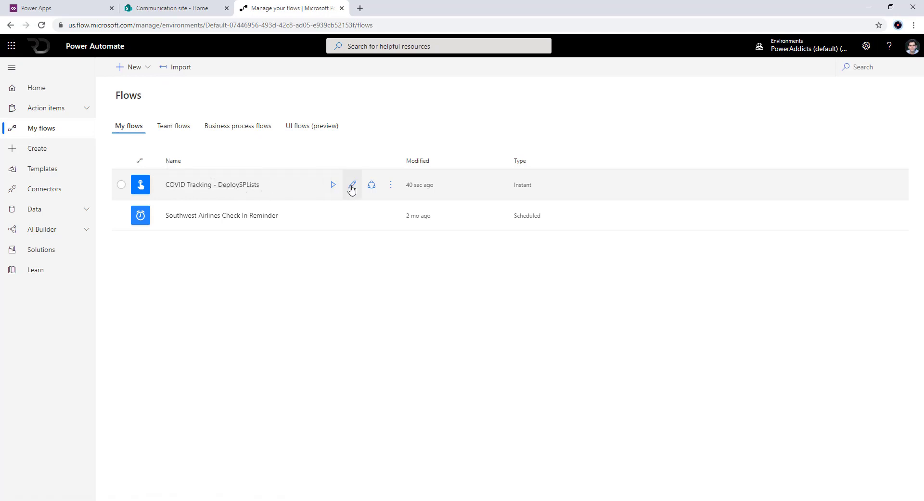
{"action": "left_click", "coordinate": [352, 186]}
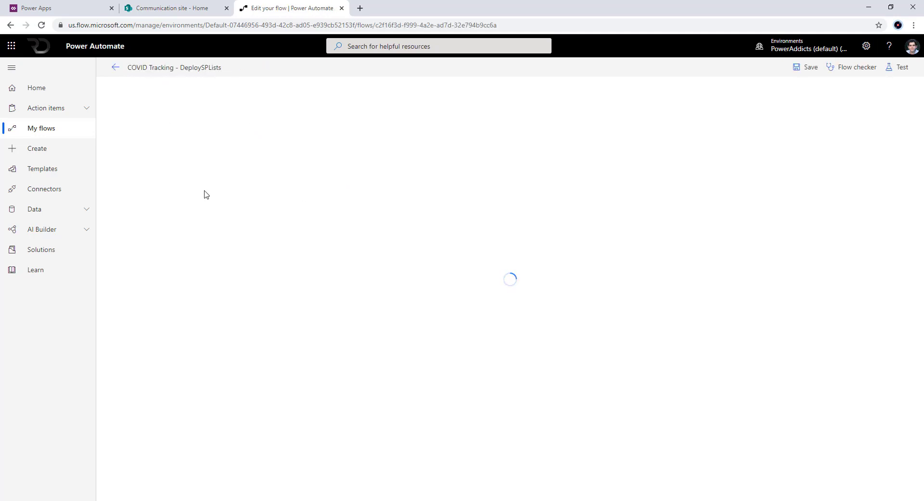
{"action": "left_click", "coordinate": [409, 149]}
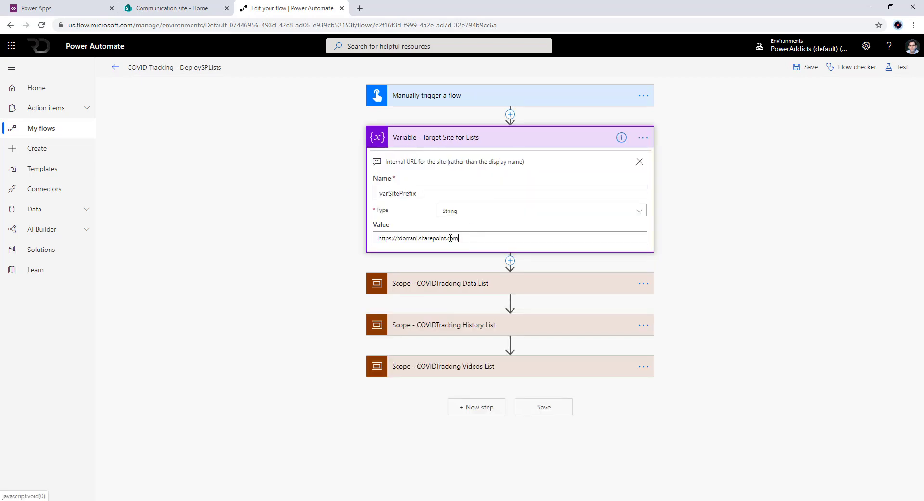
{"action": "left_click_drag", "start_coordinate": [459, 237], "coordinate": [376, 238]}
{"action": "left_click", "coordinate": [173, 10]}
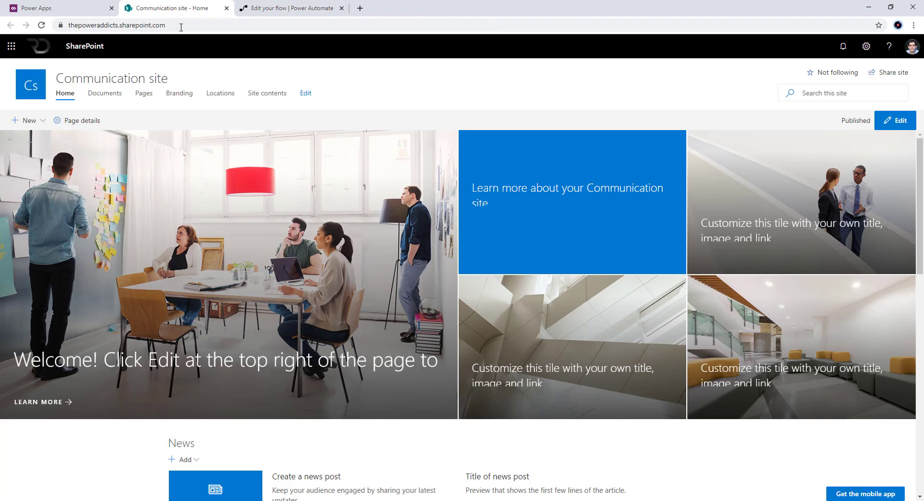
{"action": "left_click", "coordinate": [181, 25]}
{"action": "key", "text": "ctrl+c"}
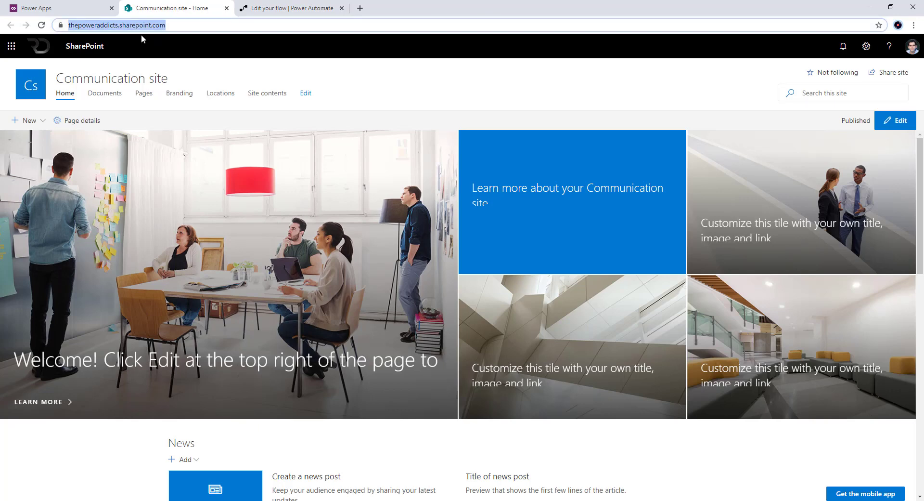
{"action": "left_click", "coordinate": [297, 9]}
{"action": "key", "text": "ctrl+v"}
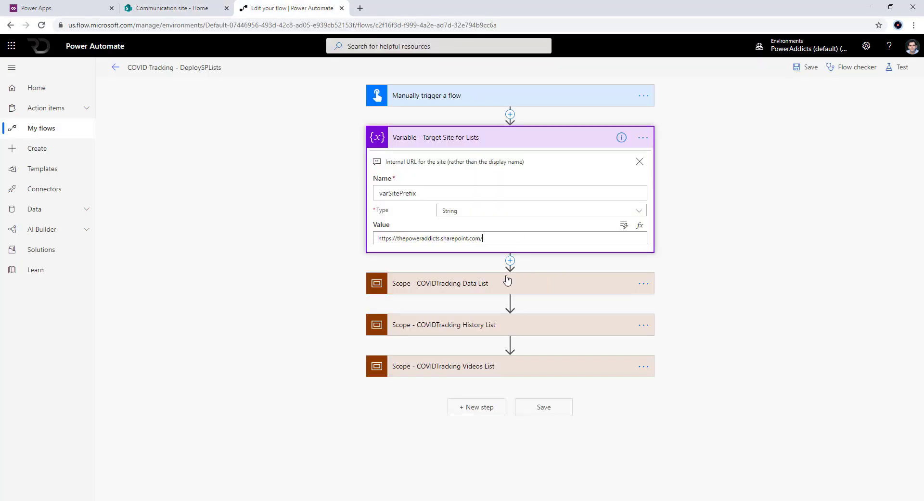
{"action": "key", "text": "BackSpace"}
{"action": "left_click", "coordinate": [685, 137]}
{"action": "left_click", "coordinate": [806, 67]}
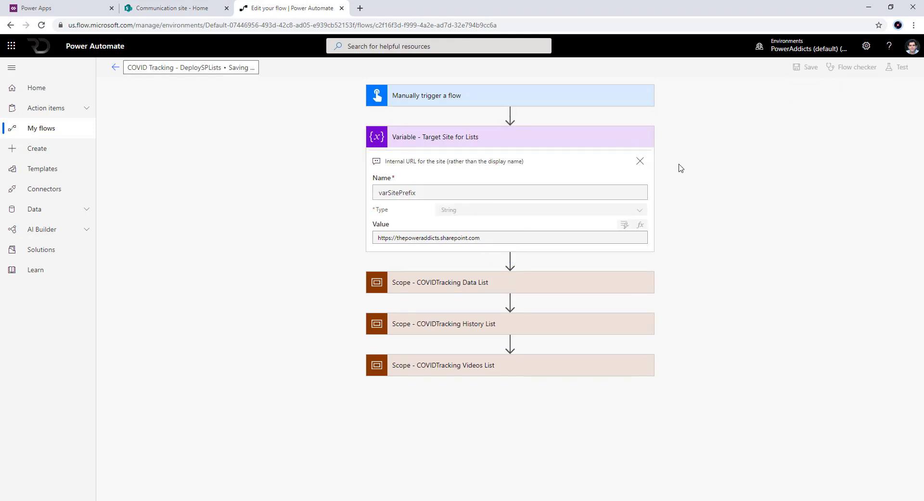
{"action": "left_click", "coordinate": [898, 67]}
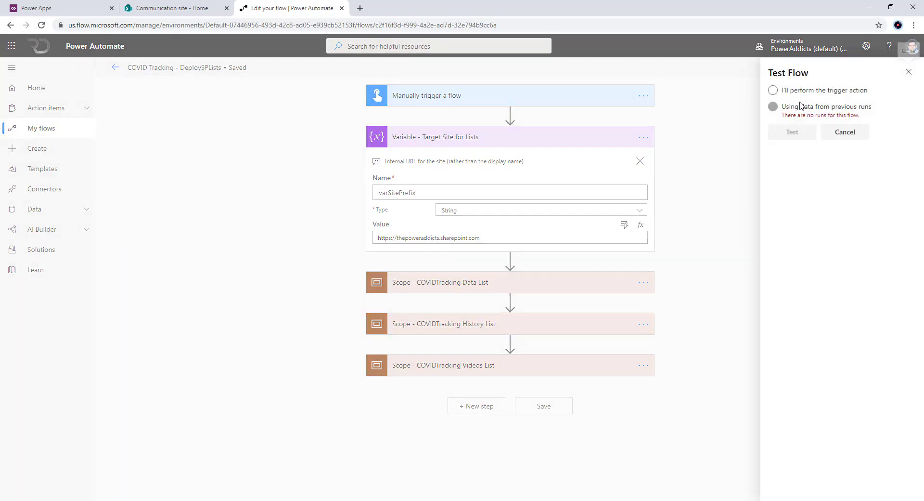
{"action": "left_click", "coordinate": [774, 90]}
{"action": "left_click", "coordinate": [792, 132]}
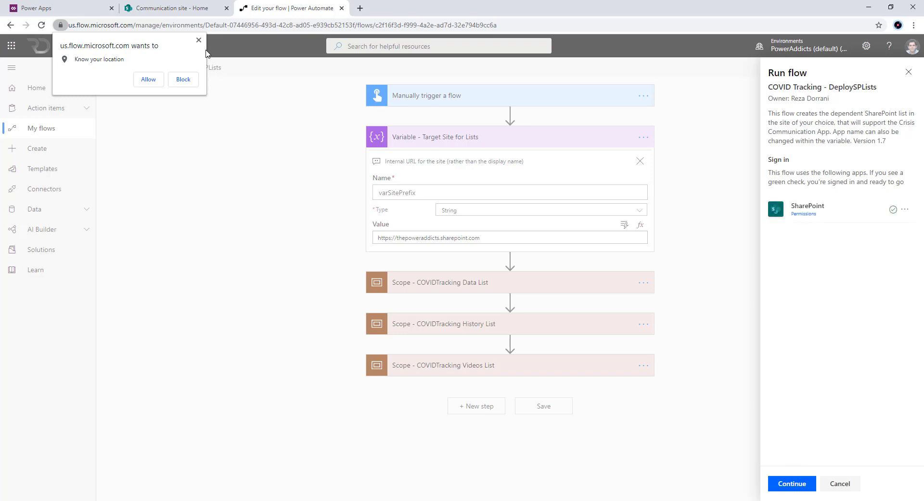
{"action": "left_click", "coordinate": [199, 40]}
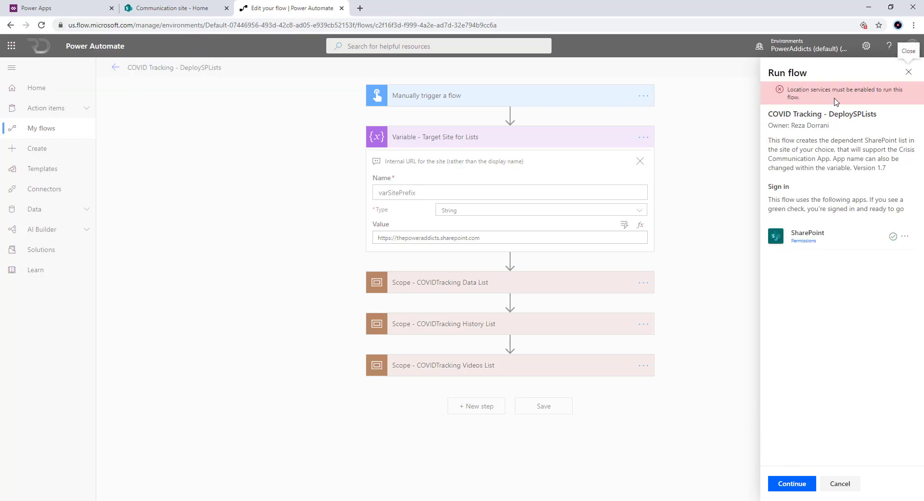
{"action": "left_click", "coordinate": [805, 483]}
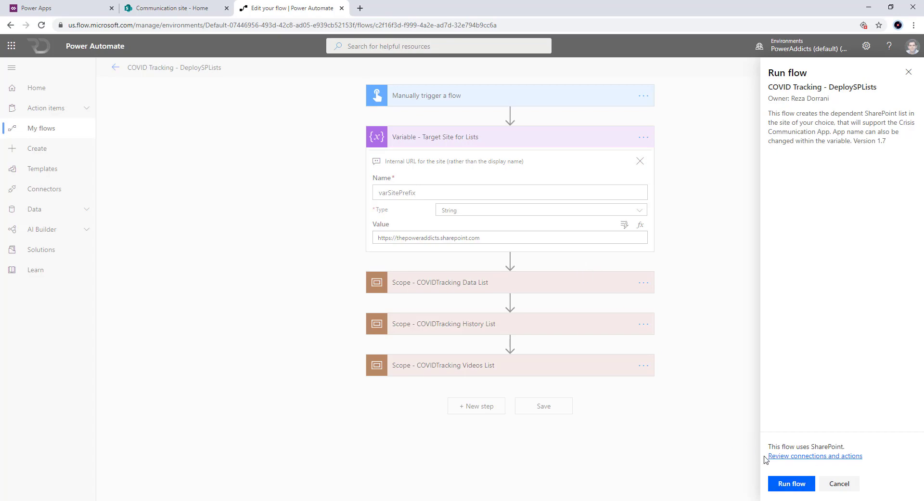
{"action": "left_click", "coordinate": [909, 71]}
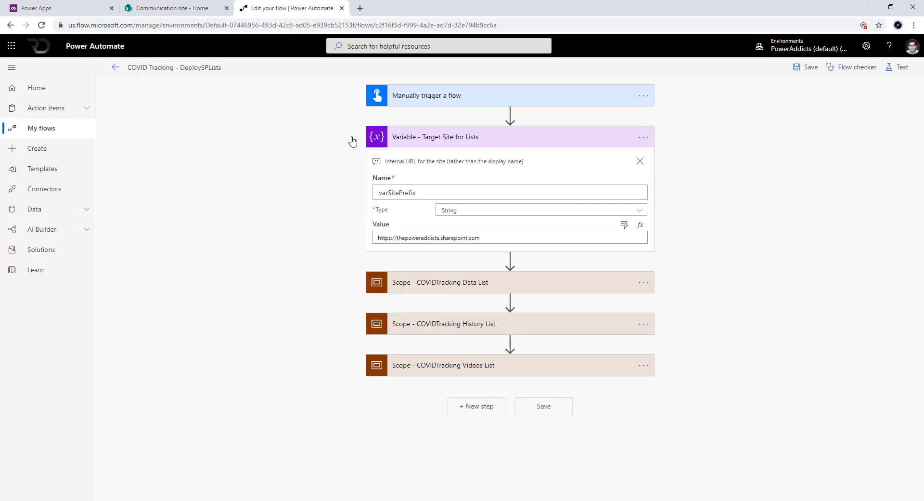
Leave the flow editor and run the COVID Tracking - DeploySPLists flow, allowing the site to know the location.
{"action": "left_click", "coordinate": [116, 67]}
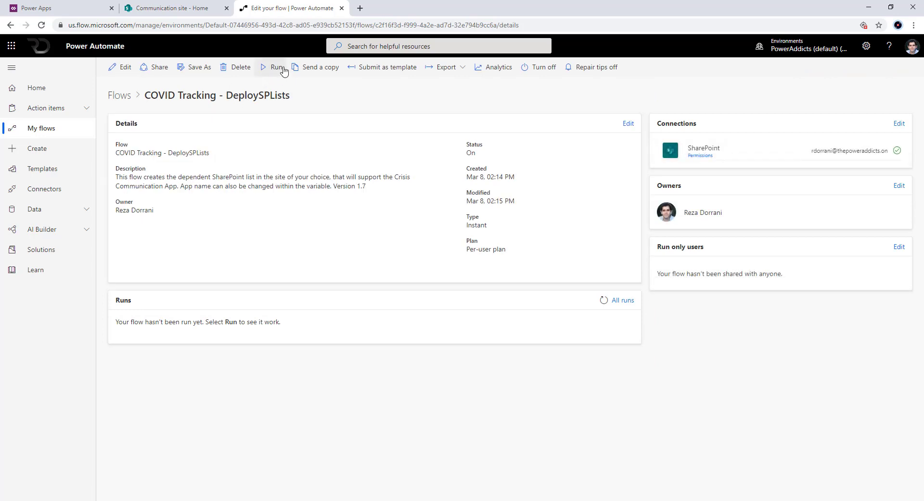
{"action": "left_click", "coordinate": [276, 67]}
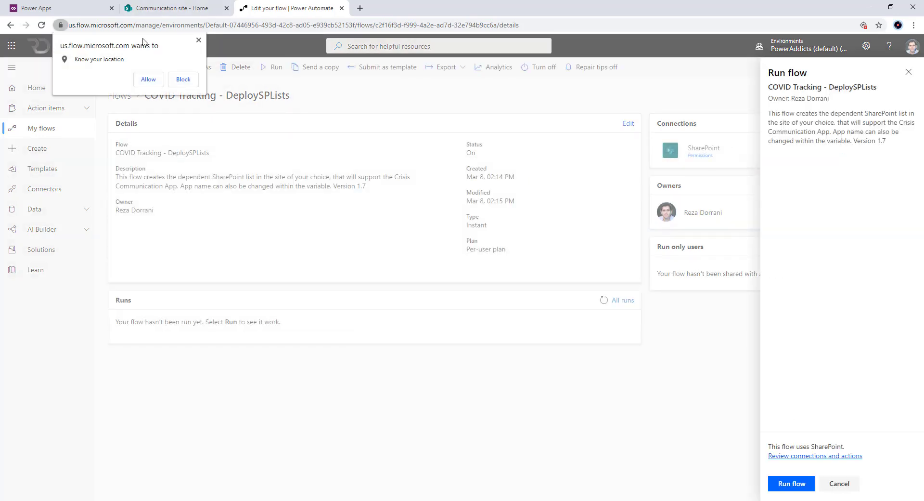
{"action": "left_click", "coordinate": [148, 79]}
{"action": "left_click", "coordinate": [787, 486]}
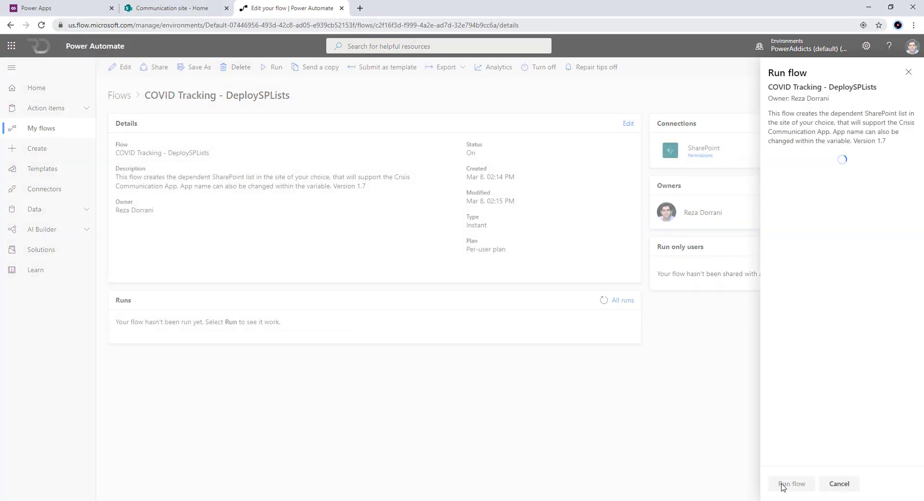
{"action": "left_click", "coordinate": [785, 484]}
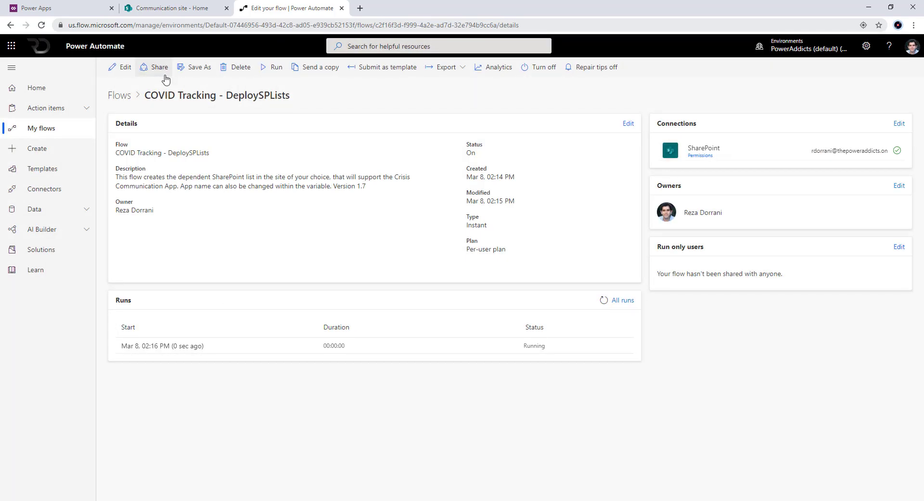
Check the Communication site's contents for the deployed COVIDTracking lists and refresh the flow's run status in Power Automate.
{"action": "left_click", "coordinate": [174, 10]}
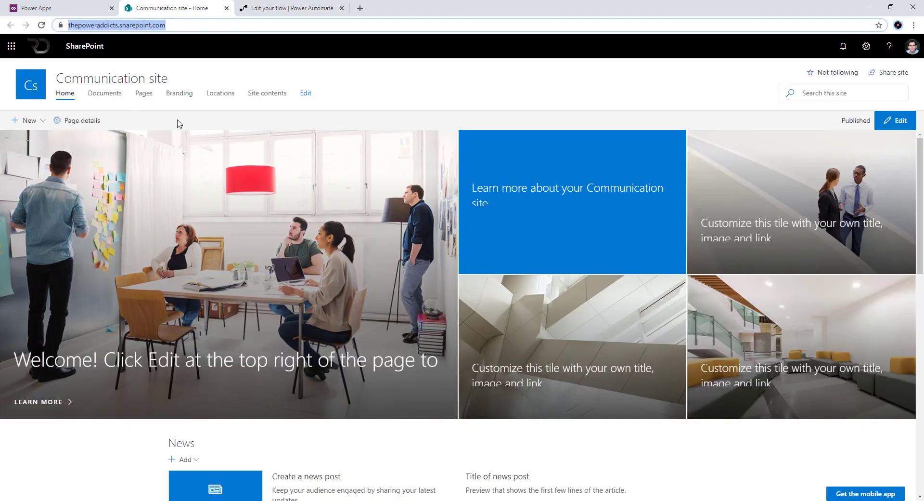
{"action": "left_click", "coordinate": [266, 94]}
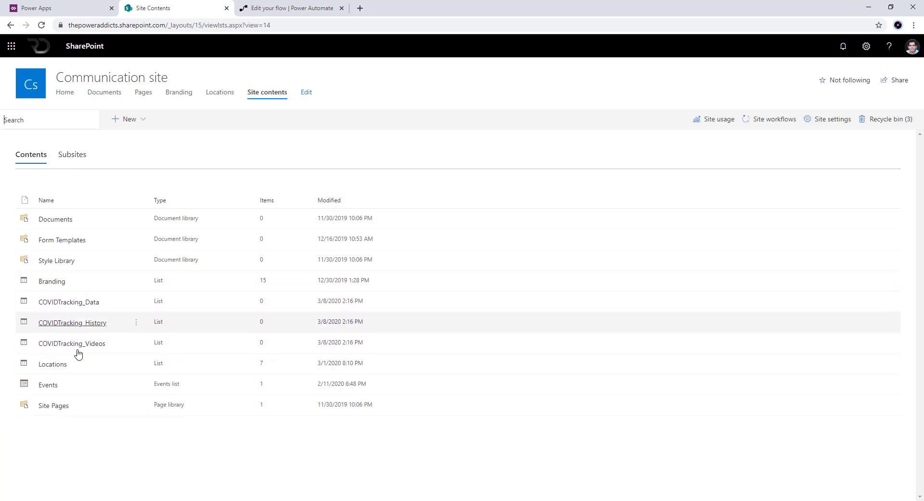
{"action": "left_click", "coordinate": [243, 7]}
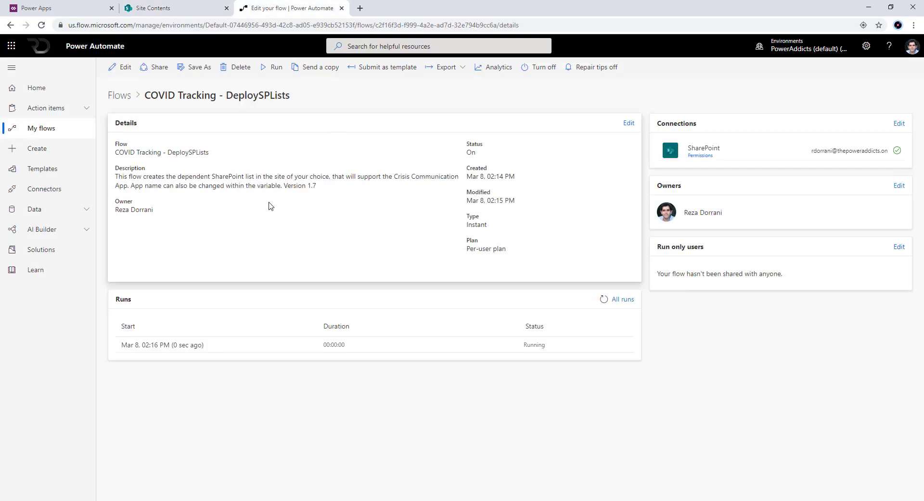
{"action": "right_click", "coordinate": [271, 200]}
{"action": "left_click", "coordinate": [308, 230]}
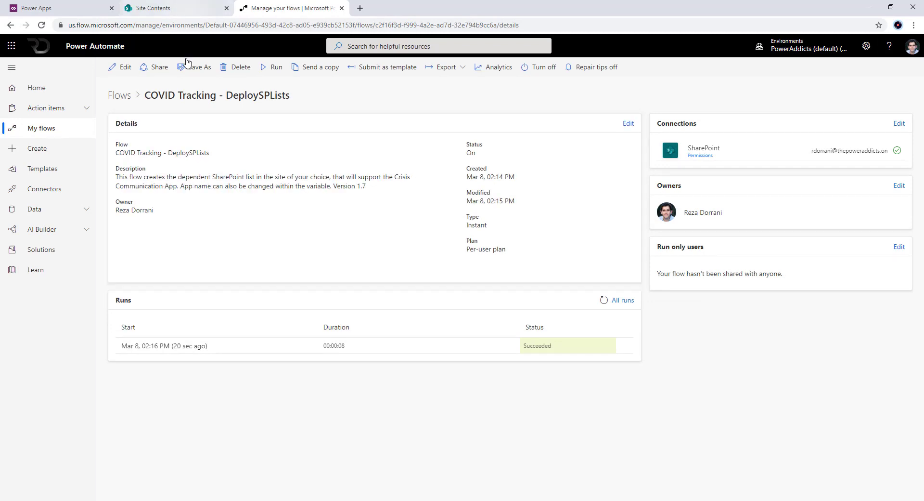
Start another flow import from the personal flows list and upload GetCOVID-19Dataflow_20200308001126.zip.
{"action": "left_click", "coordinate": [73, 130]}
{"action": "left_click", "coordinate": [175, 67]}
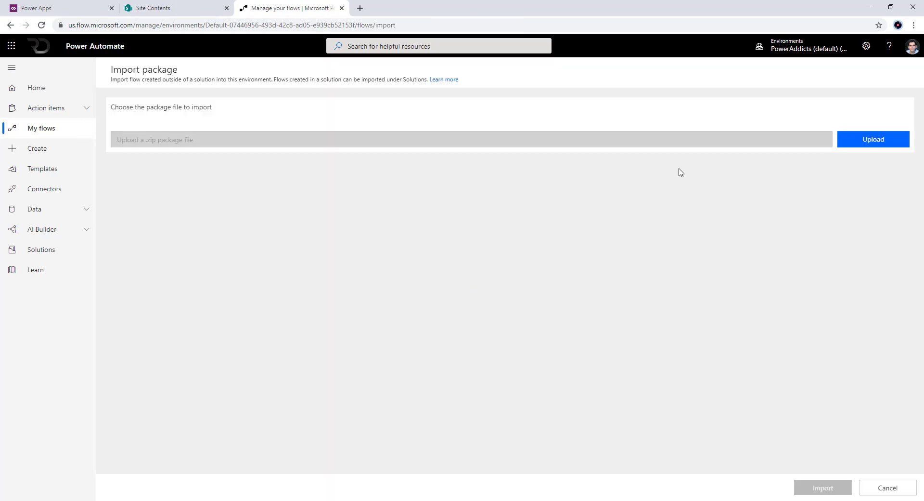
{"action": "left_click", "coordinate": [862, 139]}
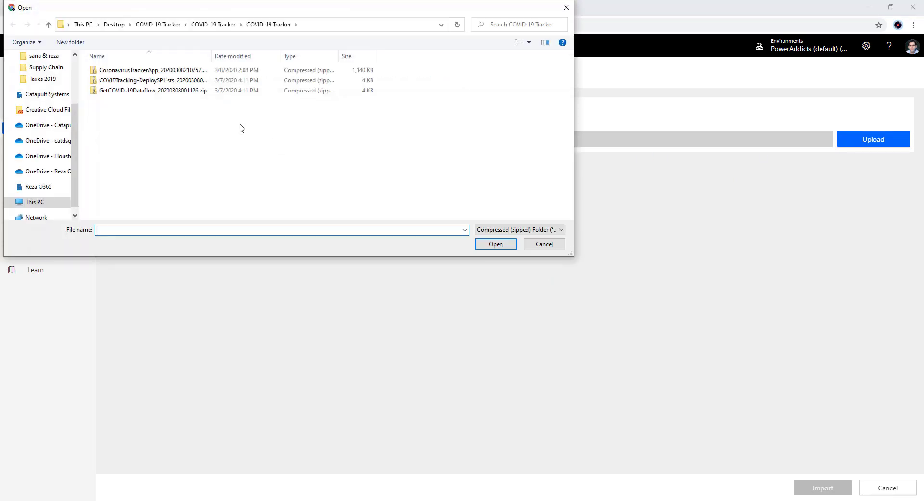
{"action": "left_click", "coordinate": [134, 95]}
{"action": "double_click", "coordinate": [132, 94]}
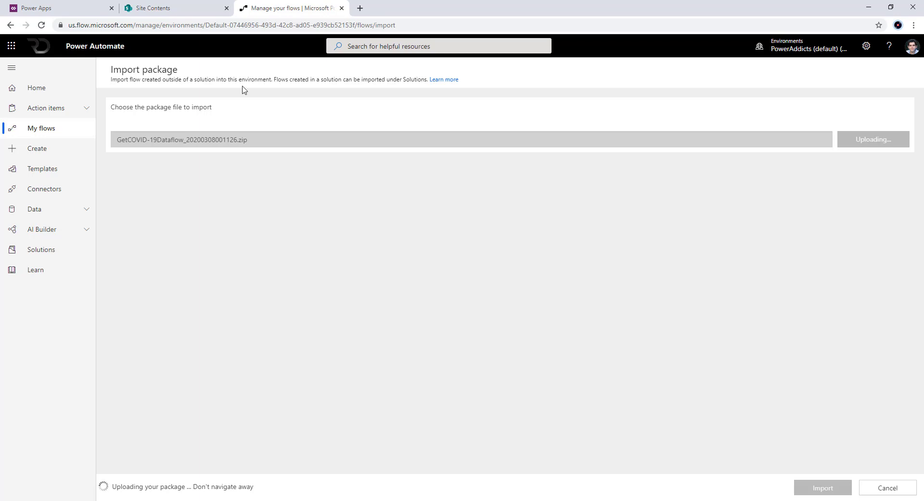
{"action": "left_click", "coordinate": [180, 7]}
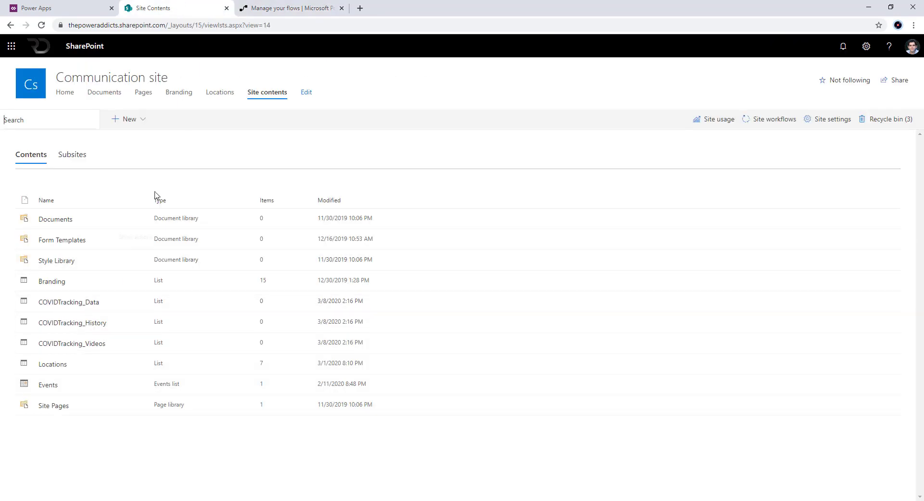
{"action": "left_click", "coordinate": [278, 8]}
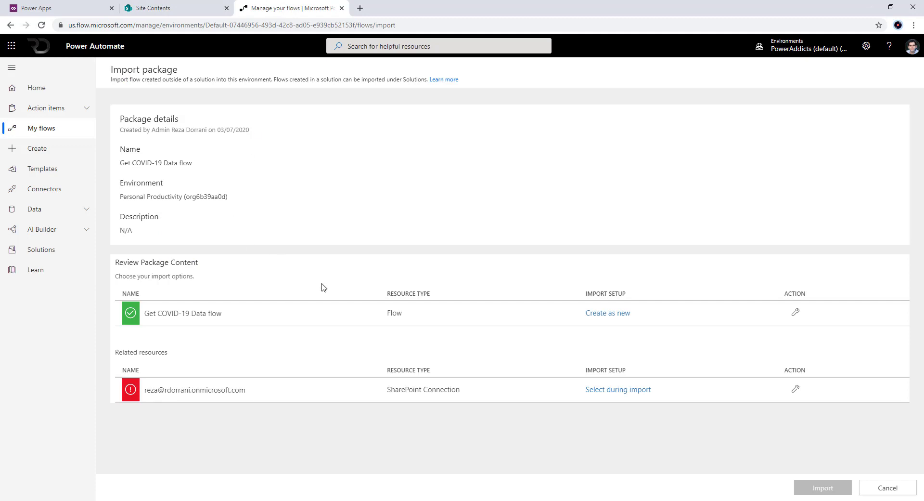
Assign the existing SharePoint connection to the related resource and import the Get COVID-19 Data flow package.
{"action": "left_click", "coordinate": [587, 391]}
{"action": "left_click", "coordinate": [735, 266]}
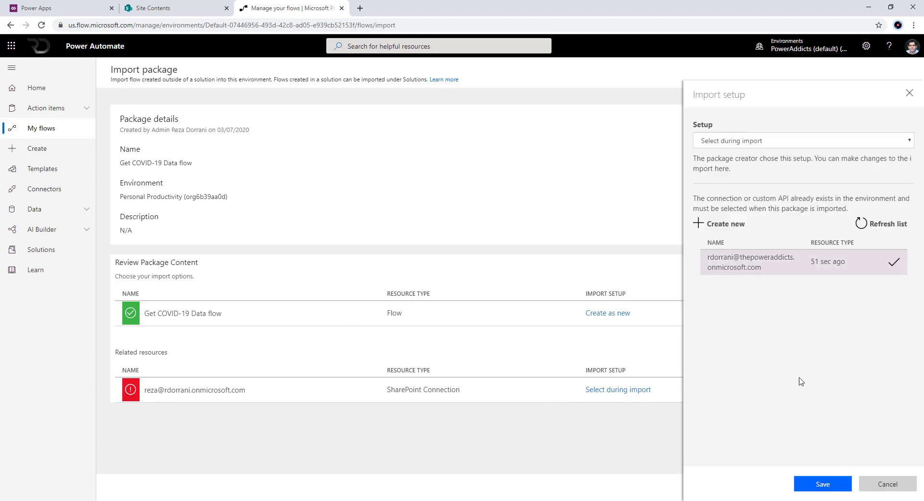
{"action": "left_click", "coordinate": [822, 485]}
{"action": "left_click", "coordinate": [823, 487]}
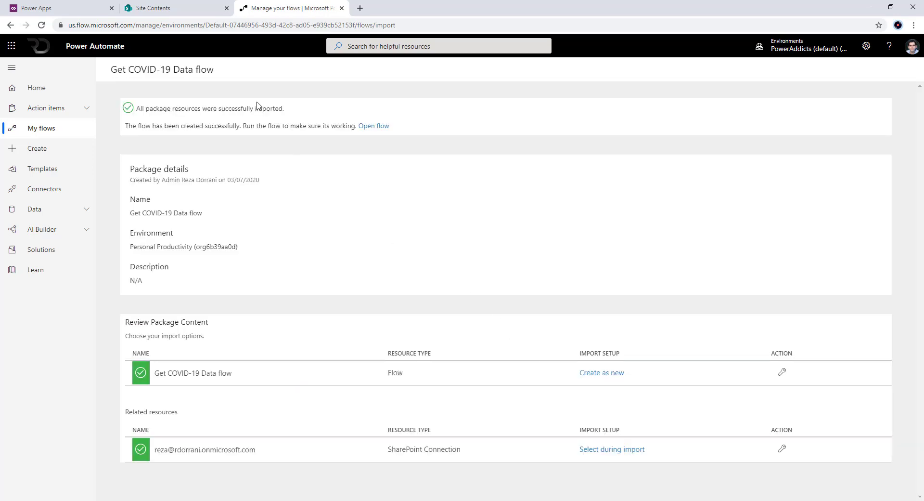
Return to the personal flows list, refresh it, and open the Get COVID-19 Data flow for editing.
{"action": "left_click", "coordinate": [78, 128]}
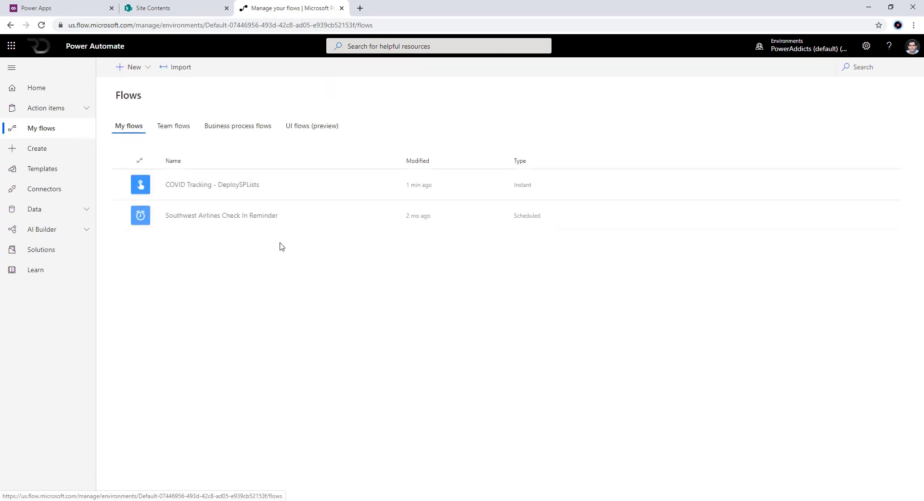
{"action": "right_click", "coordinate": [371, 104]}
{"action": "left_click", "coordinate": [387, 136]}
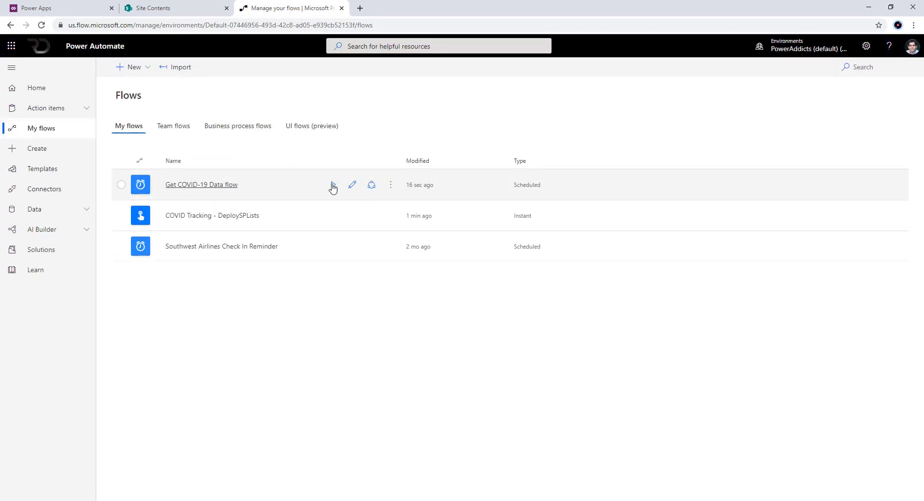
{"action": "left_click", "coordinate": [352, 185]}
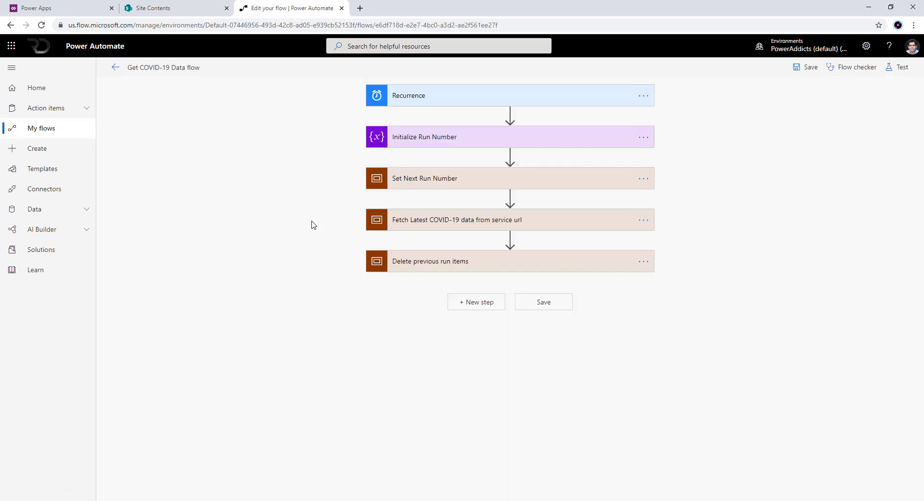
Examine the Recurrence trigger's interval and the available frequency options.
{"action": "left_click", "coordinate": [416, 98]}
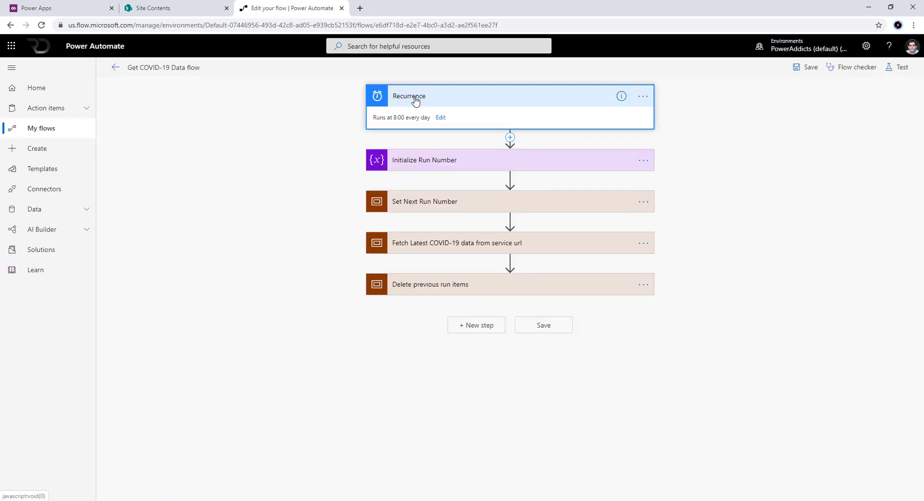
{"action": "left_click", "coordinate": [440, 118]}
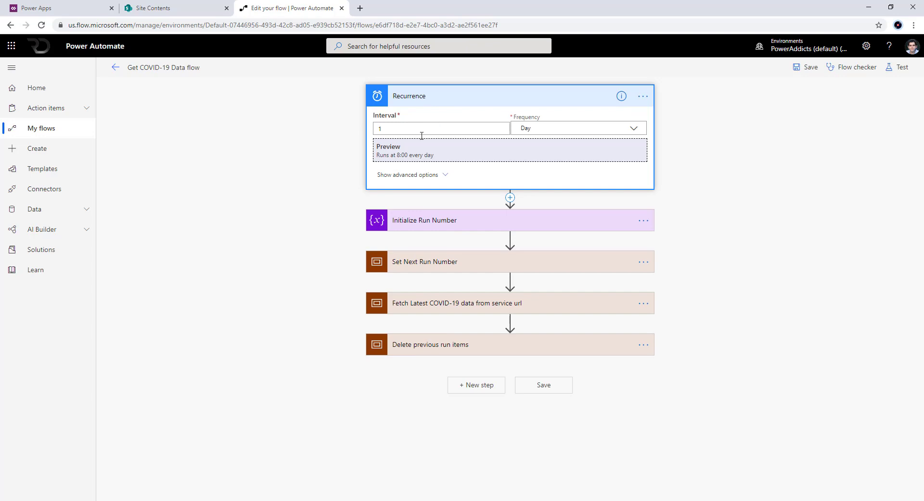
{"action": "left_click", "coordinate": [557, 127]}
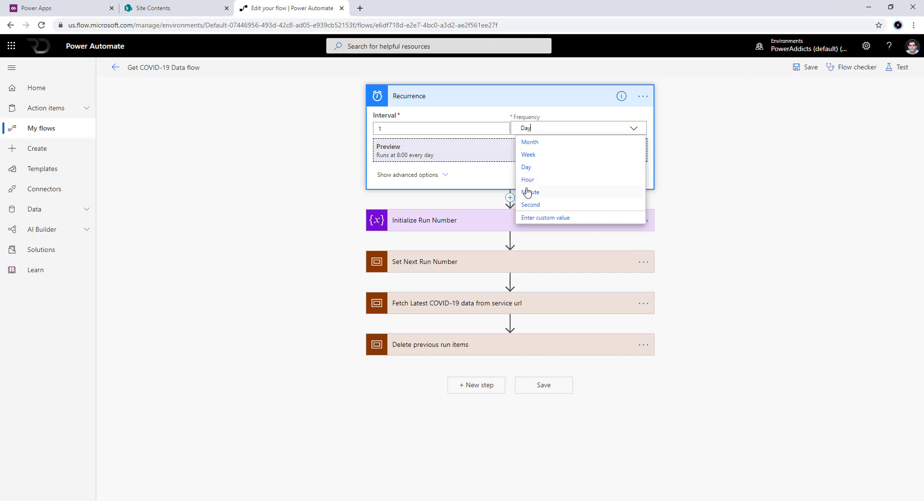
{"action": "left_click", "coordinate": [466, 97]}
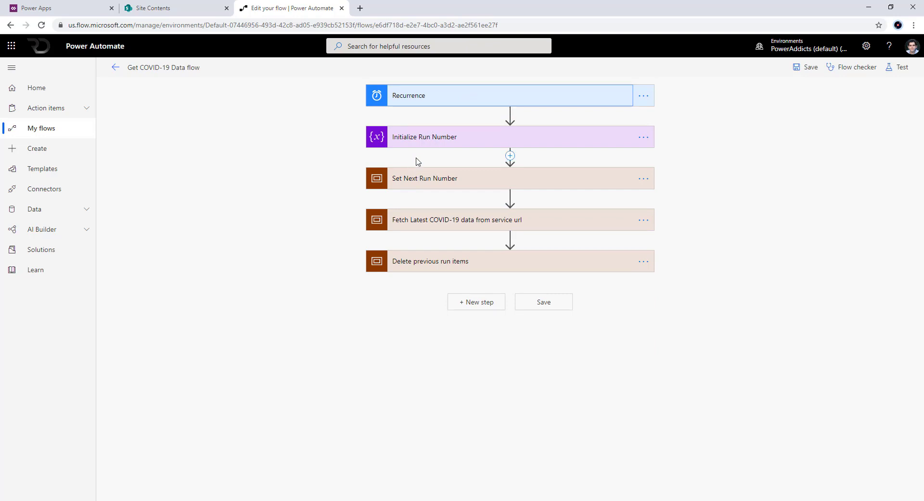
{"action": "left_click", "coordinate": [436, 184]}
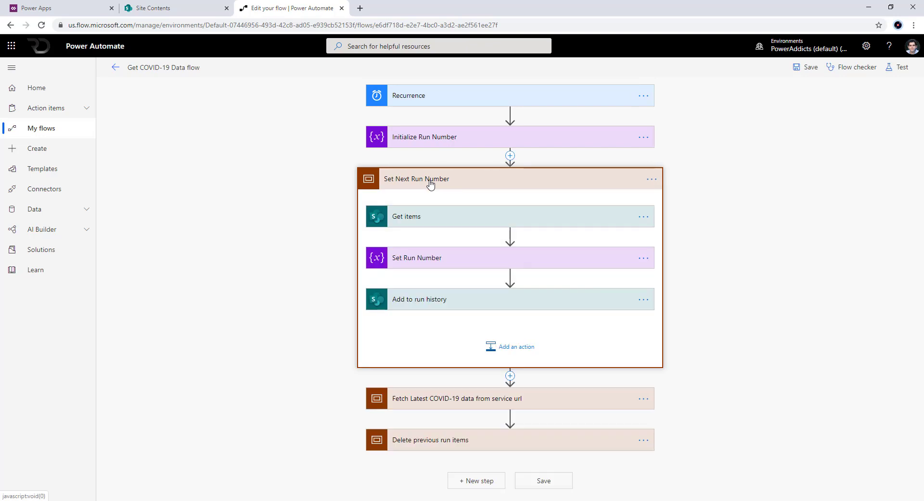
{"action": "left_click", "coordinate": [428, 216]}
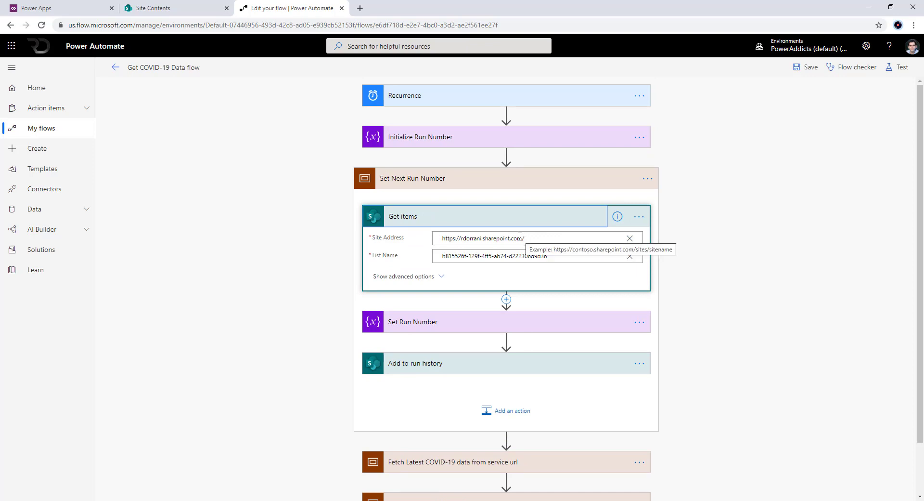
{"action": "left_click", "coordinate": [629, 239]}
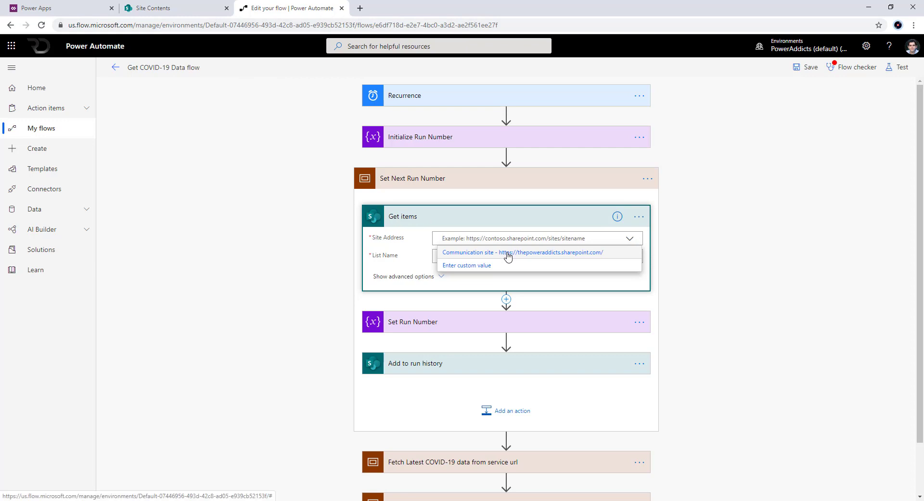
{"action": "left_click", "coordinate": [508, 255]}
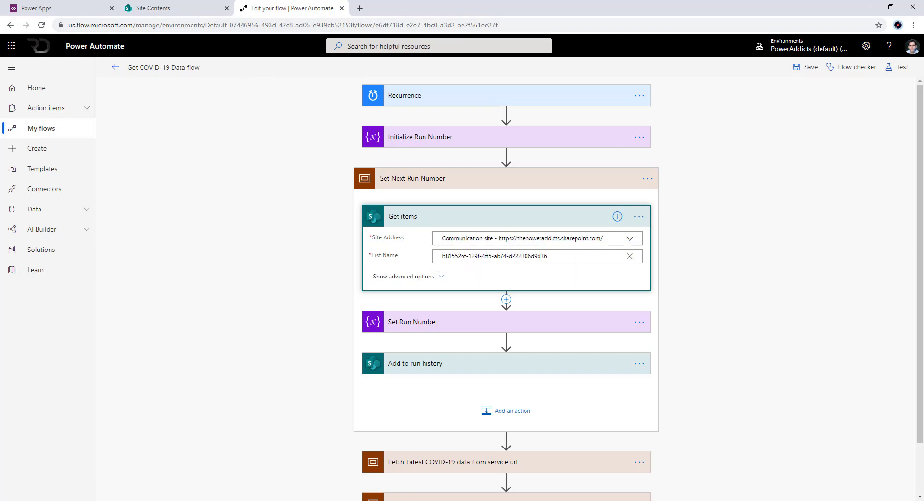
{"action": "left_click", "coordinate": [629, 256]}
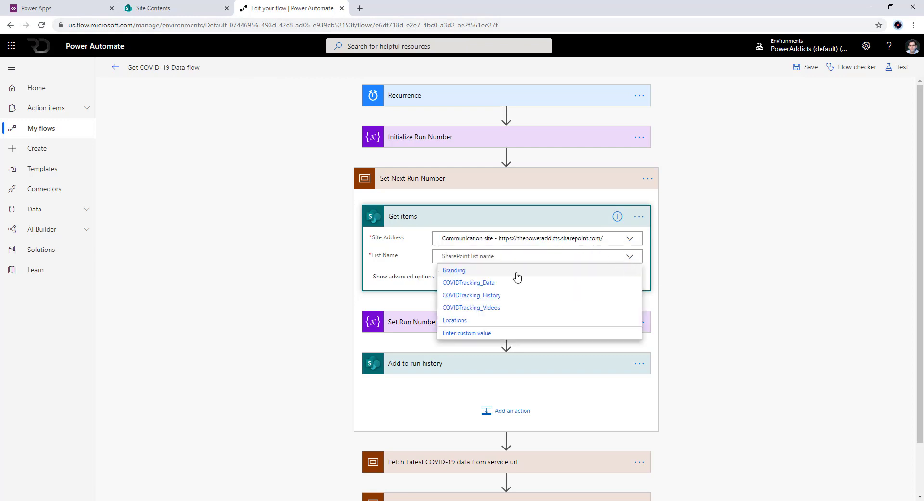
{"action": "left_click", "coordinate": [486, 297]}
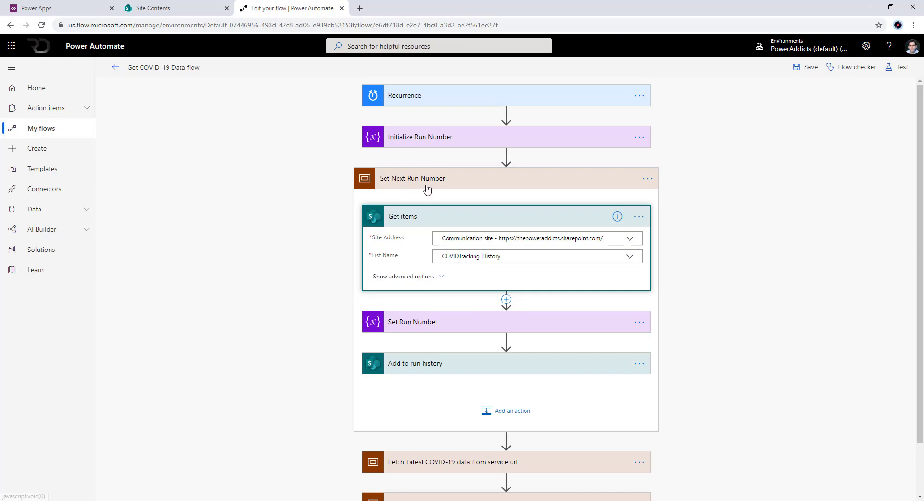
Point the Add to run history action to the Communication site and the COVIDTracking_History list, and collapse the Set Next Run Number scope.
{"action": "left_click", "coordinate": [442, 363]}
{"action": "scroll", "coordinate": [442, 364], "scroll_direction": "down", "scroll_amount": 2}
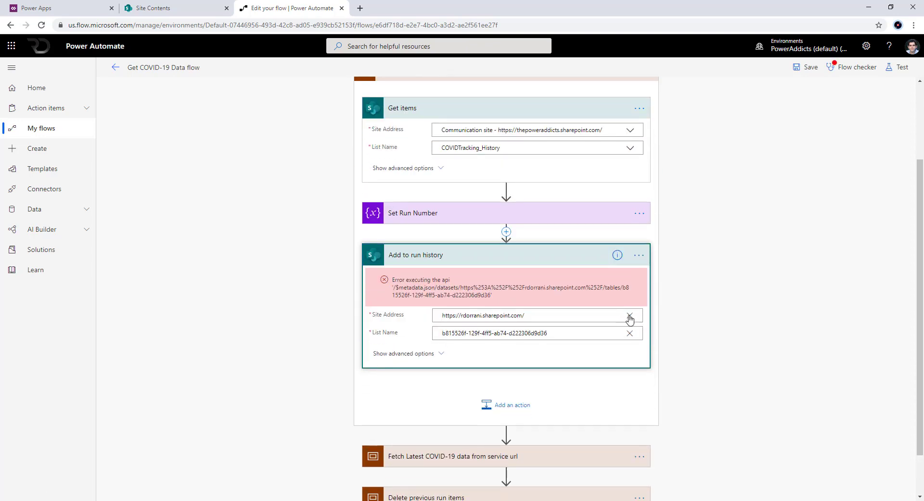
{"action": "left_click", "coordinate": [630, 319]}
{"action": "left_click", "coordinate": [599, 331]}
{"action": "left_click", "coordinate": [627, 336]}
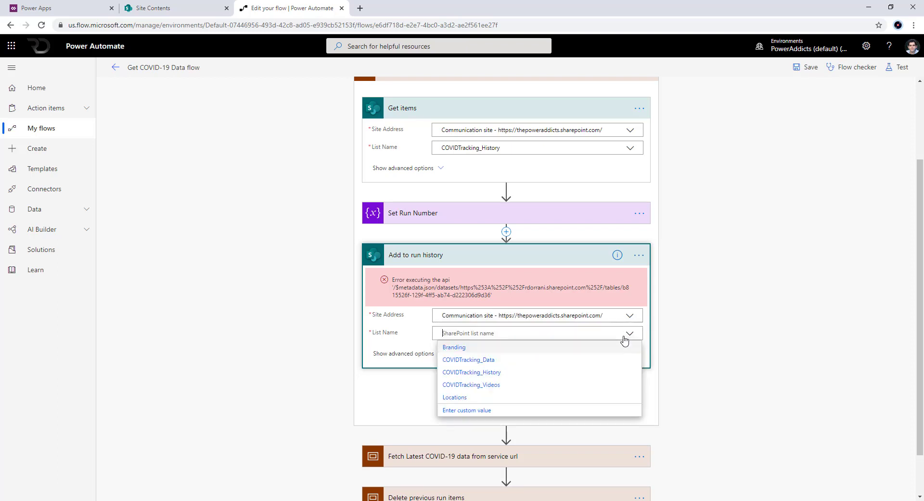
{"action": "left_click", "coordinate": [499, 376]}
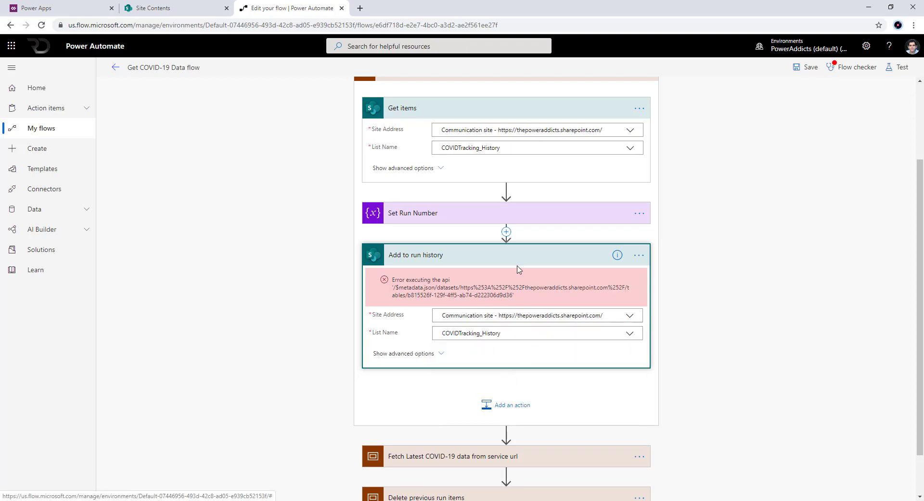
{"action": "scroll", "coordinate": [411, 206], "scroll_direction": "up", "scroll_amount": 2}
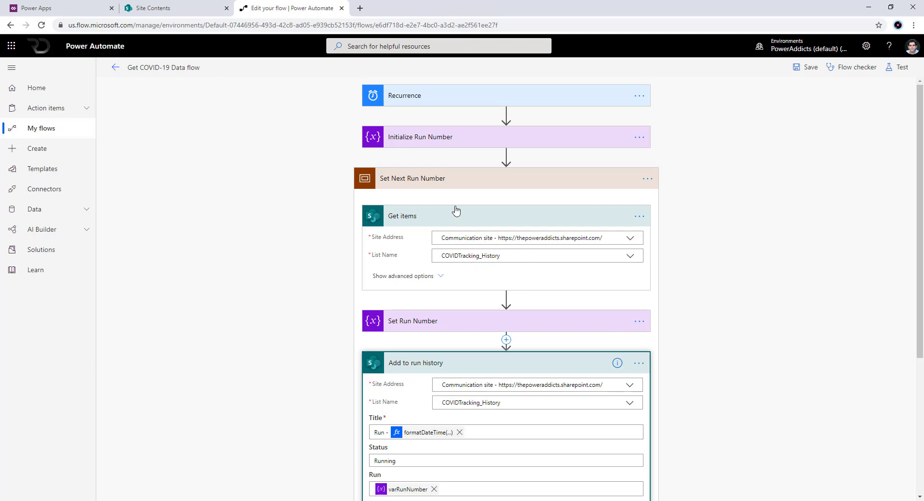
{"action": "left_click", "coordinate": [439, 185]}
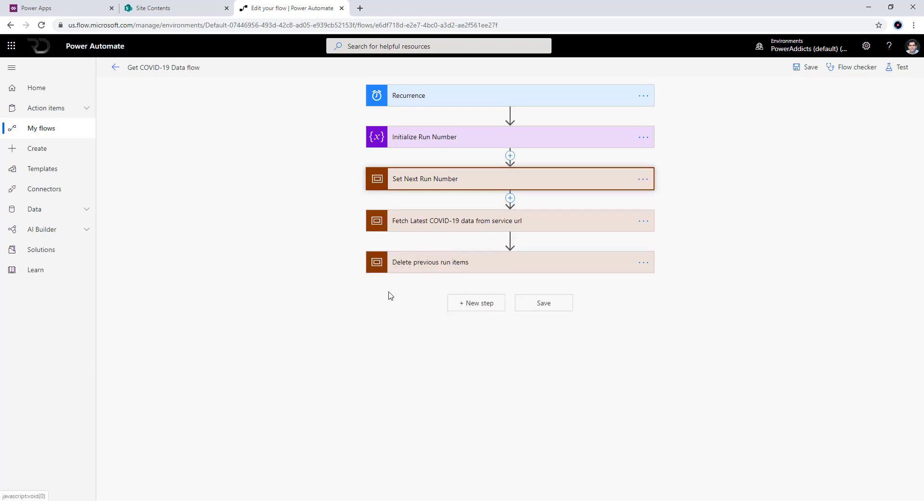
In the Fetch Latest COVID-19 data scope's Apply to each loop, point Create item to the Communication site and the COVIDTracking_Data list.
{"action": "left_click", "coordinate": [428, 224]}
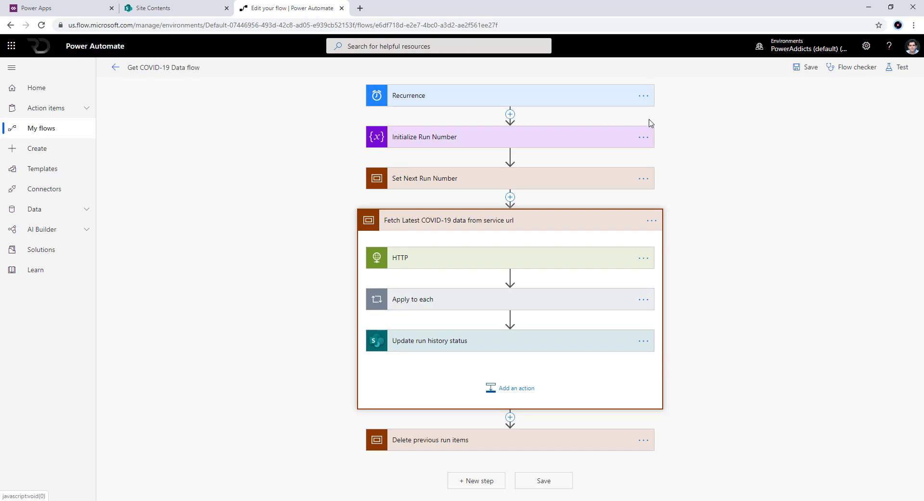
{"action": "left_click", "coordinate": [458, 264]}
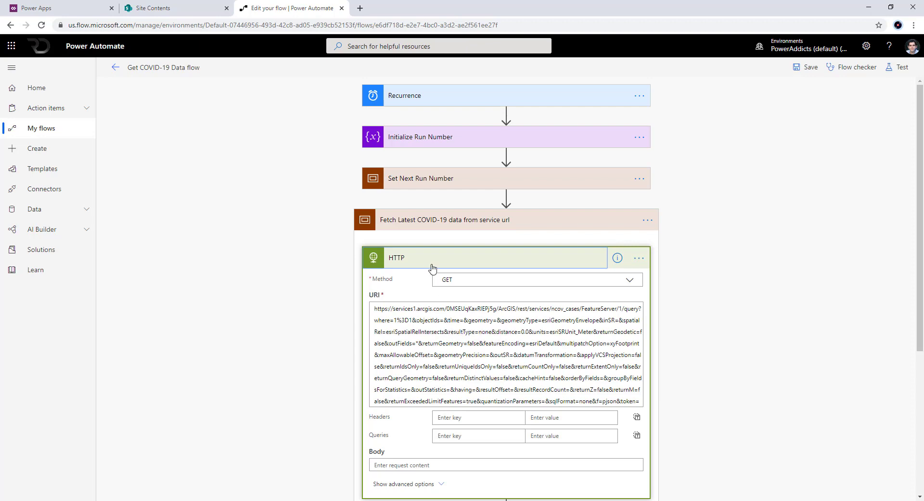
{"action": "scroll", "coordinate": [433, 268], "scroll_direction": "down", "scroll_amount": 5}
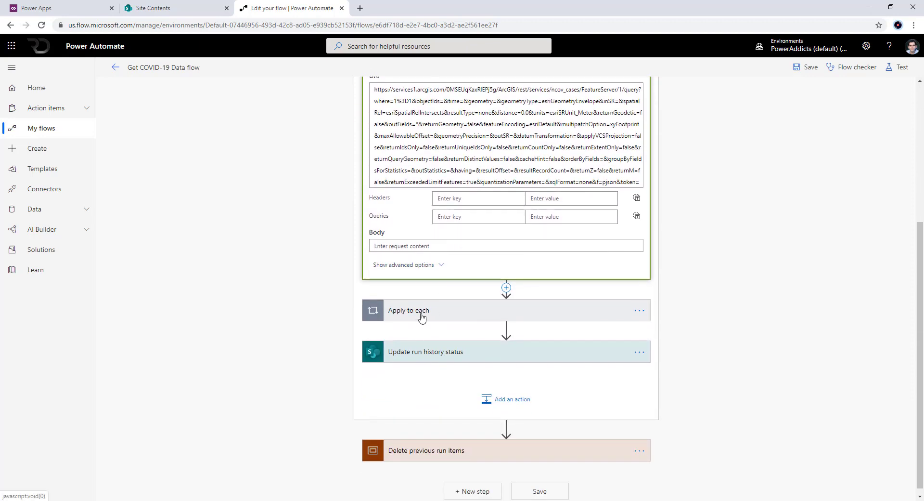
{"action": "left_click", "coordinate": [422, 316]}
{"action": "scroll", "coordinate": [417, 293], "scroll_direction": "down", "scroll_amount": 3}
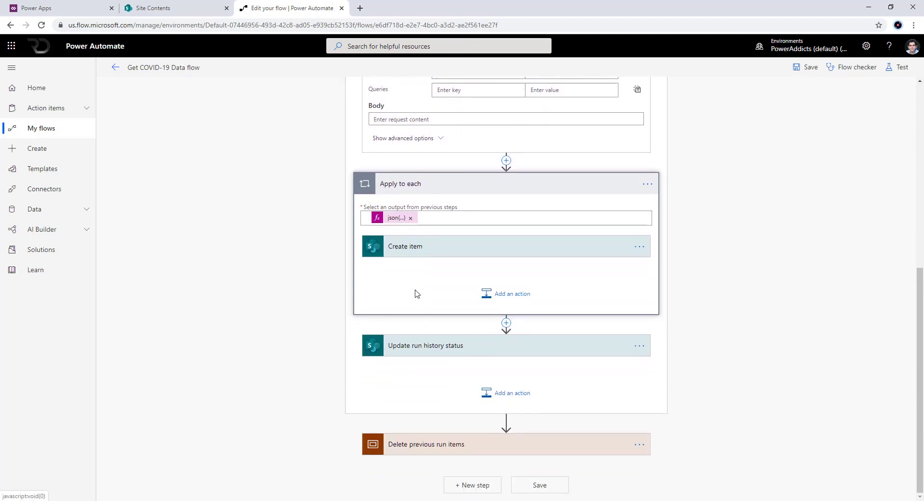
{"action": "left_click", "coordinate": [411, 255]}
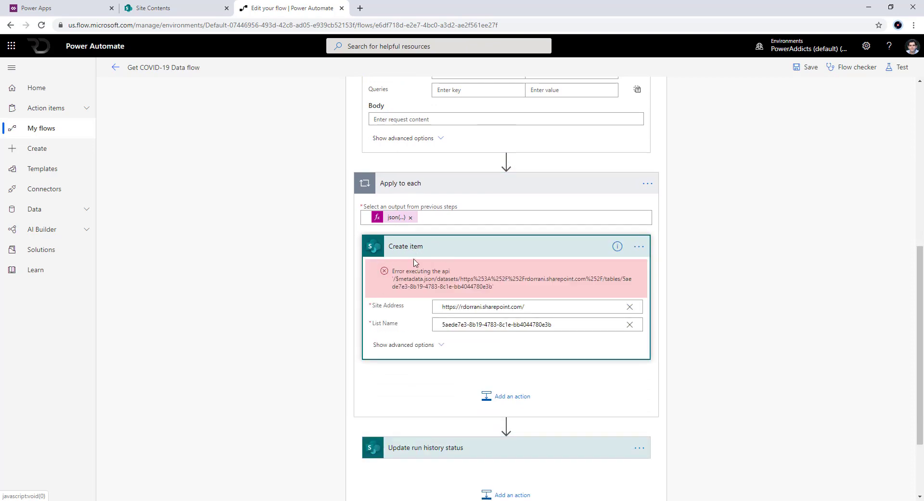
{"action": "left_click", "coordinate": [630, 308]}
{"action": "left_click", "coordinate": [477, 324]}
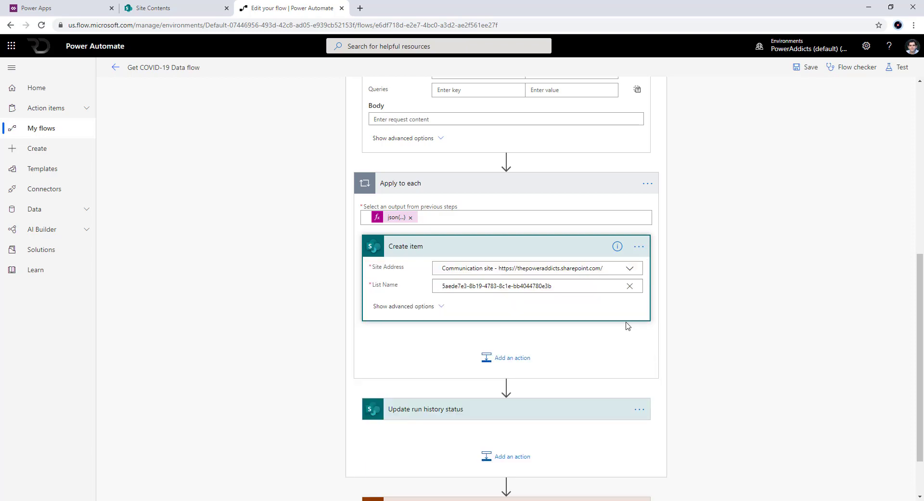
{"action": "left_click", "coordinate": [627, 325]}
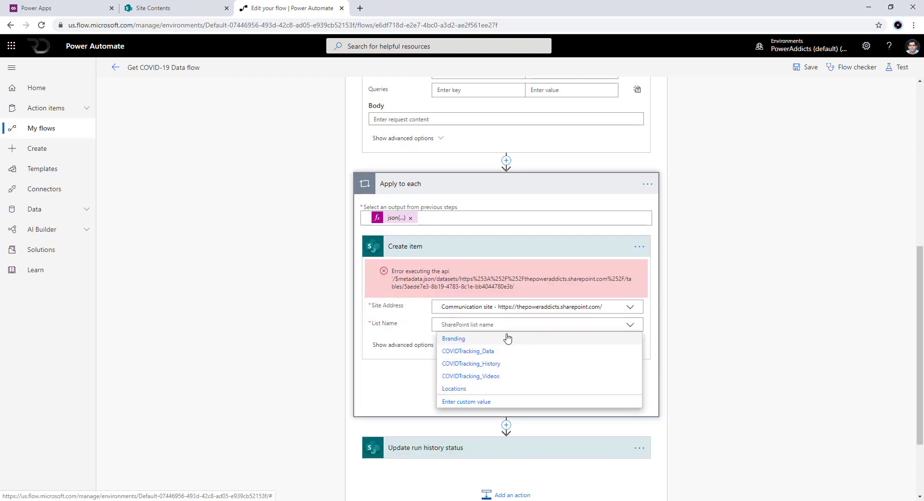
{"action": "left_click", "coordinate": [482, 352]}
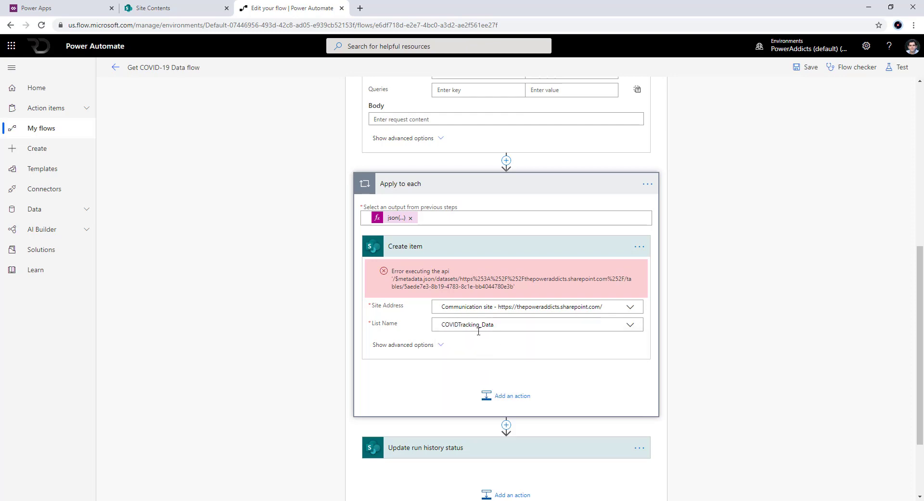
Point the Update run history status action to the Communication site and the COVIDTracking_History list, and collapse the Fetch Latest COVID-19 data scope.
{"action": "scroll", "coordinate": [484, 327], "scroll_direction": "down", "scroll_amount": 6}
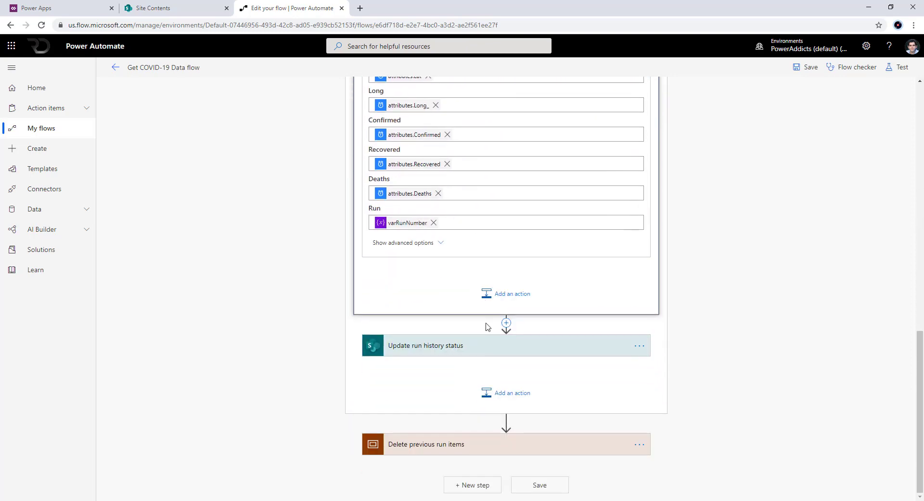
{"action": "left_click", "coordinate": [451, 345]}
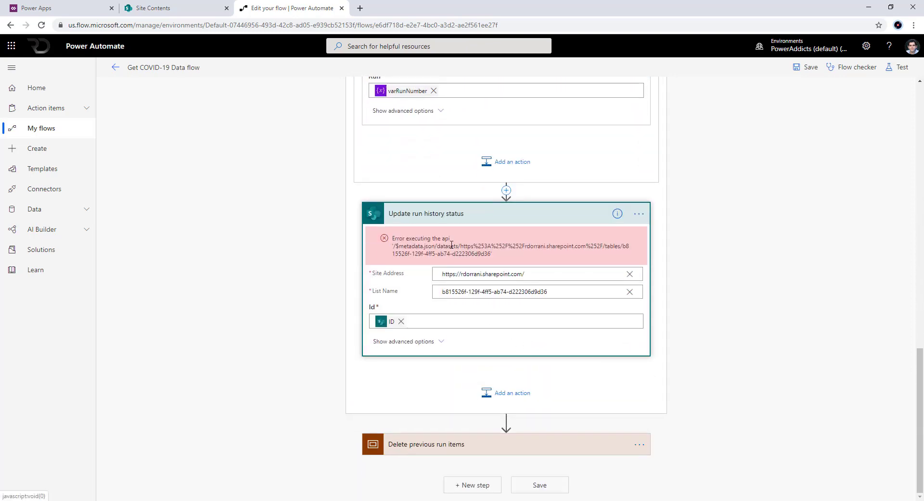
{"action": "left_click", "coordinate": [631, 274]}
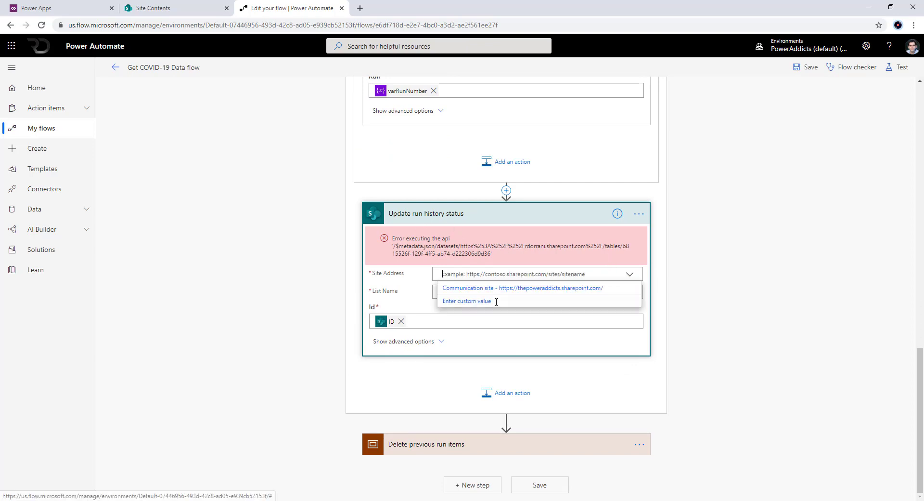
{"action": "left_click", "coordinate": [605, 290]}
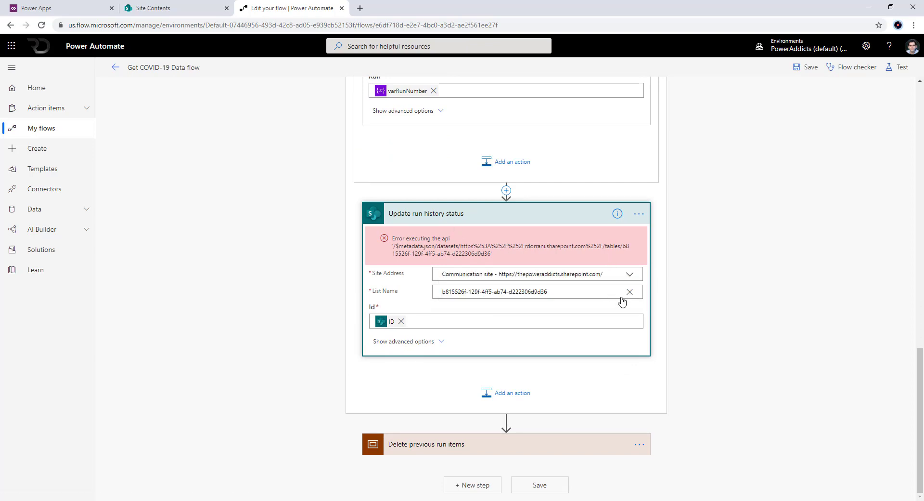
{"action": "left_click", "coordinate": [629, 292]}
{"action": "left_click", "coordinate": [504, 333]}
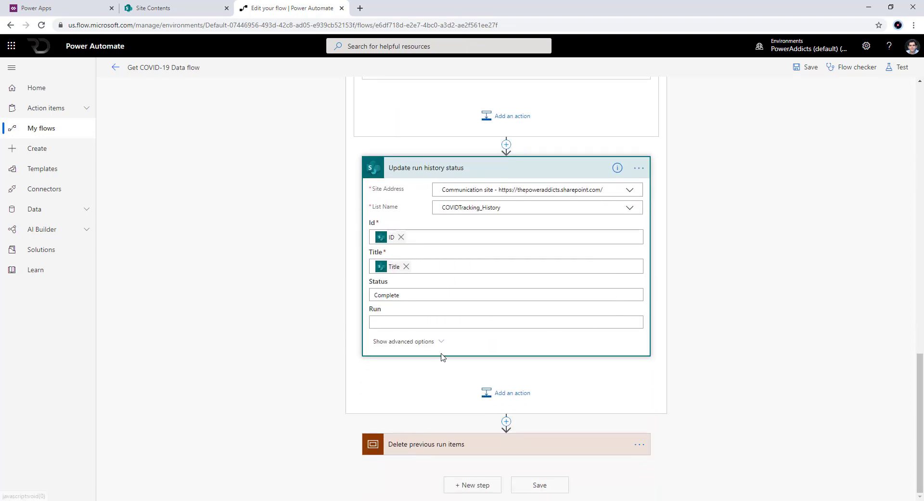
{"action": "scroll", "coordinate": [468, 334], "scroll_direction": "up", "scroll_amount": 15}
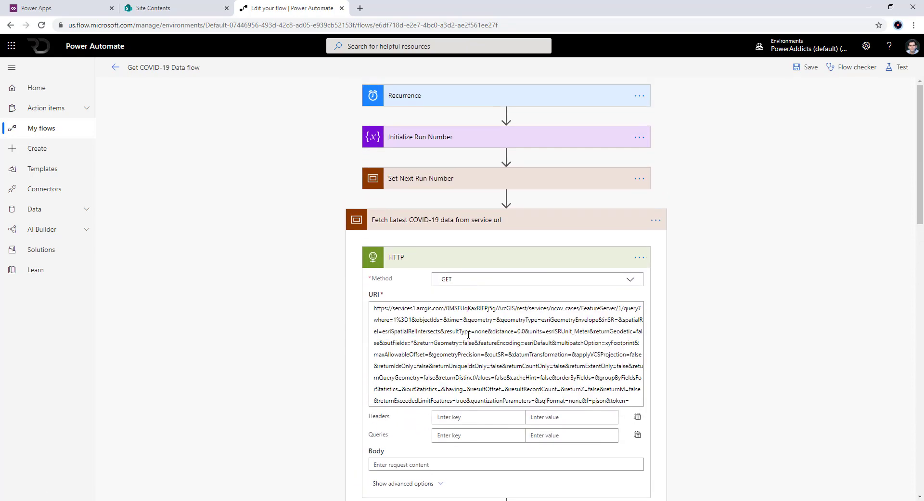
{"action": "left_click", "coordinate": [447, 220]}
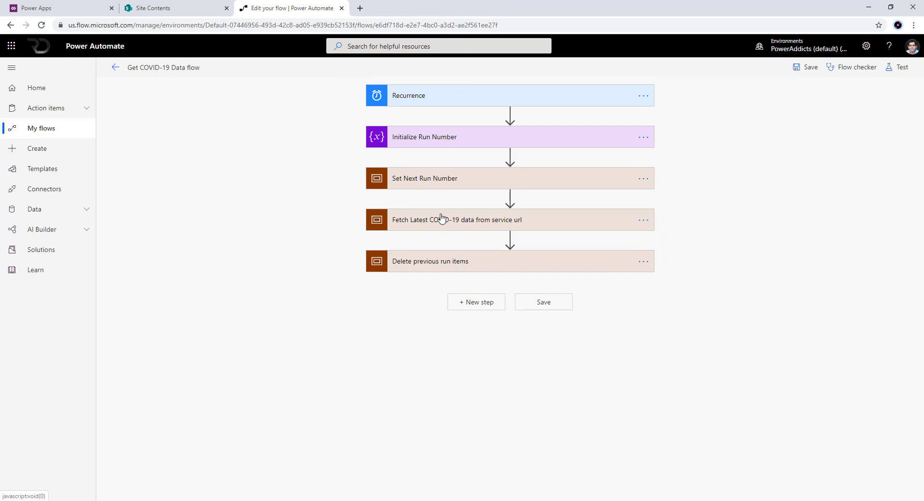
In the Delete previous run items scope, point Get items to delete to the Communication site and the COVIDTracking_Data list.
{"action": "left_click", "coordinate": [451, 269]}
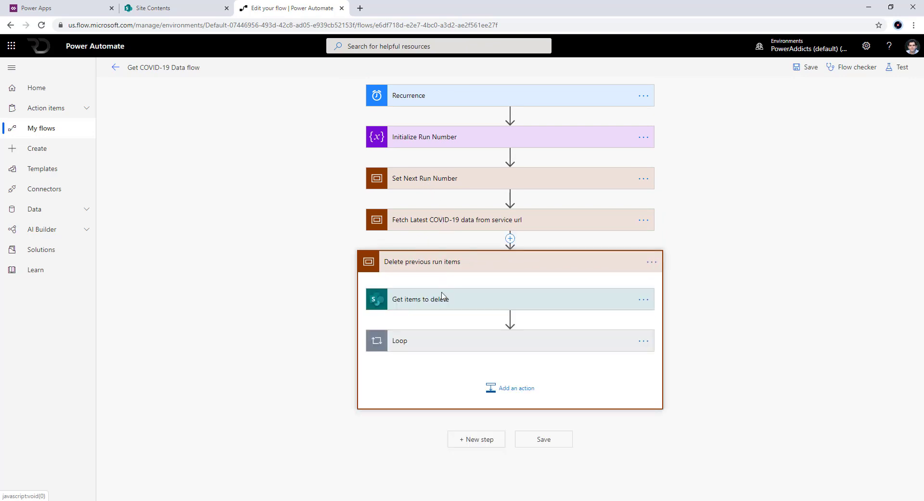
{"action": "left_click", "coordinate": [443, 303]}
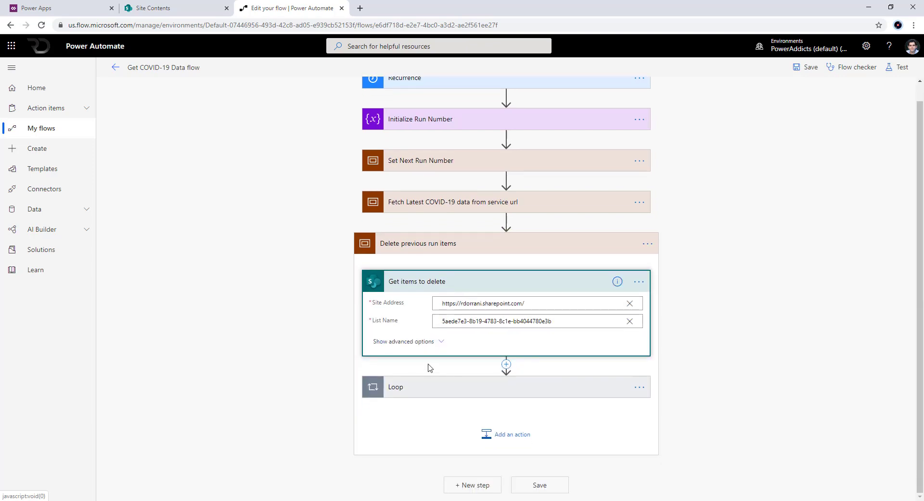
{"action": "left_click", "coordinate": [423, 385]}
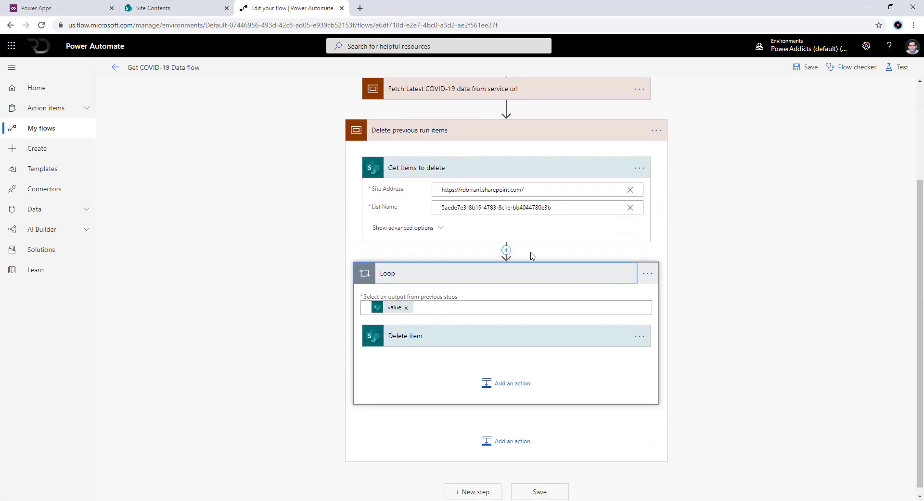
{"action": "left_click", "coordinate": [631, 189]}
{"action": "left_click", "coordinate": [538, 203]}
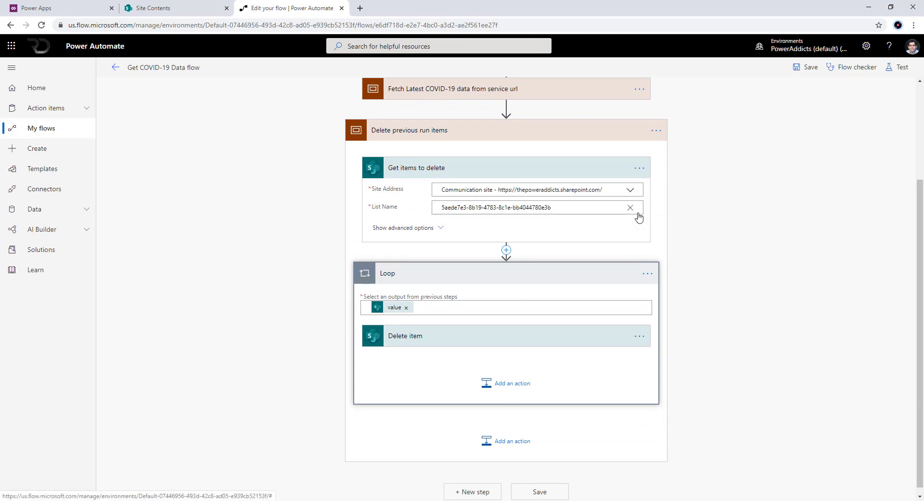
{"action": "left_click", "coordinate": [630, 207]}
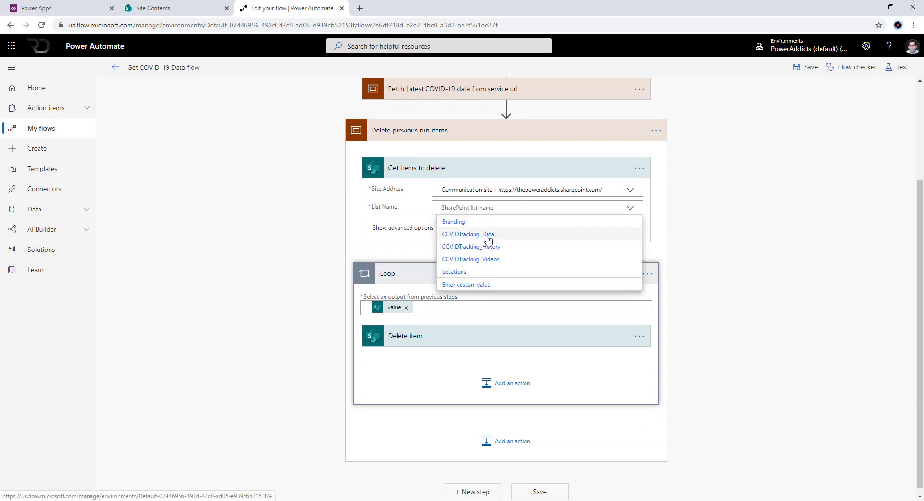
{"action": "left_click", "coordinate": [488, 234]}
Point the Delete item action inside the Loop to the Communication site and the COVIDTracking_Data list.
{"action": "left_click", "coordinate": [521, 343]}
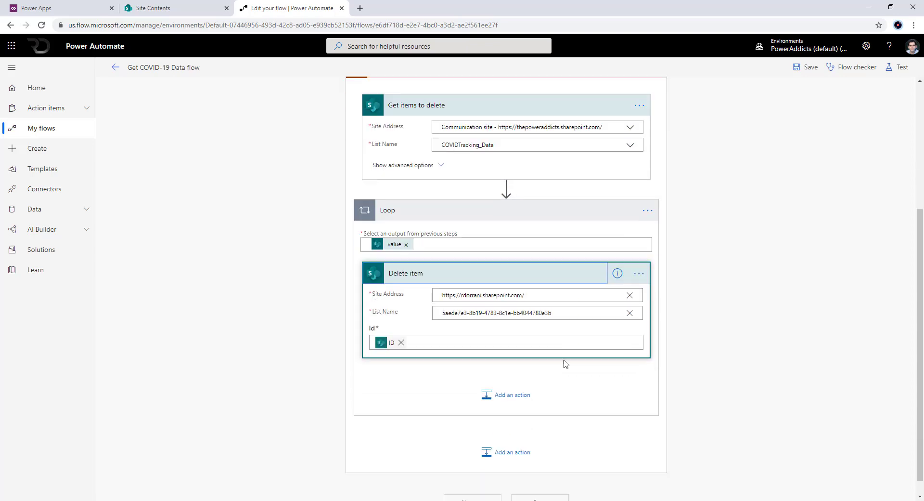
{"action": "left_click", "coordinate": [629, 277]}
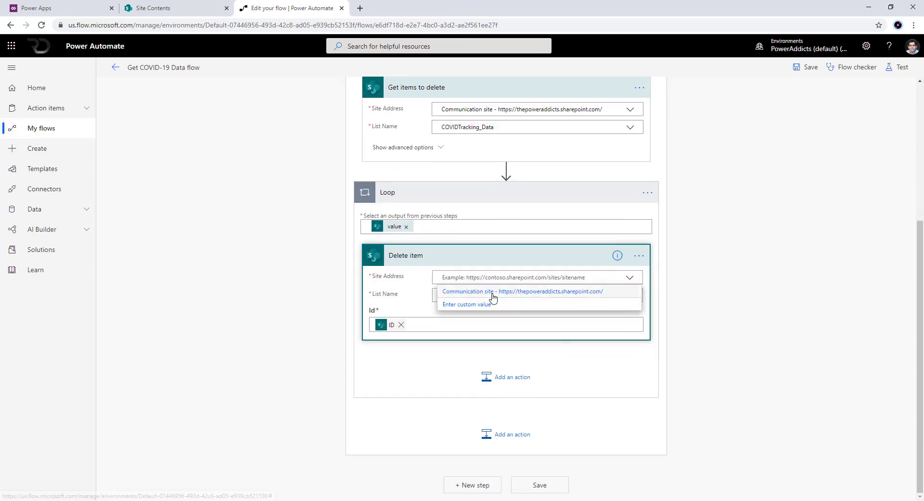
{"action": "left_click", "coordinate": [493, 295]}
{"action": "left_click", "coordinate": [629, 295]}
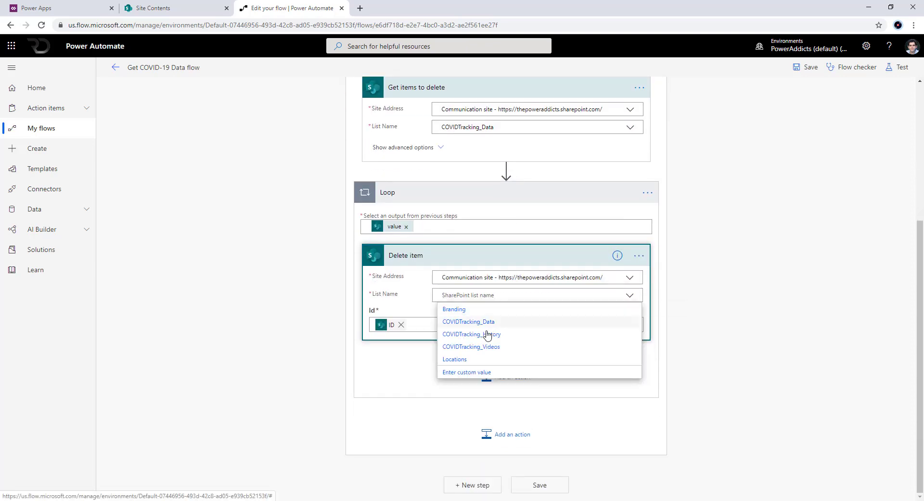
{"action": "key", "text": "Return"}
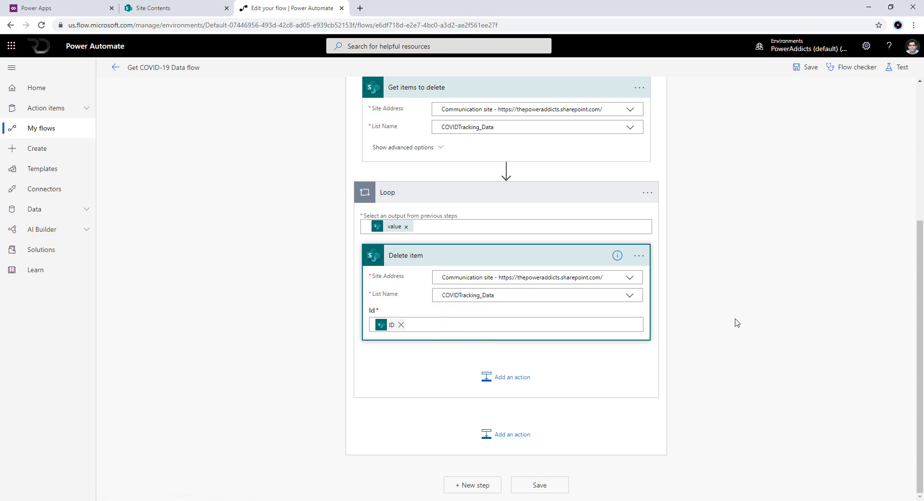
Save the Get COVID-19 Data flow, return to its details page and run it once.
{"action": "scroll", "coordinate": [744, 289], "scroll_direction": "up", "scroll_amount": 5}
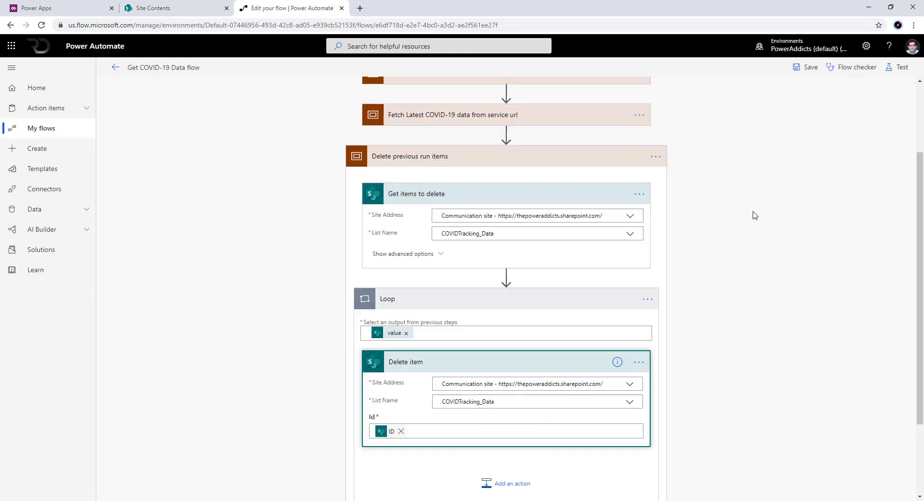
{"action": "left_click", "coordinate": [809, 68]}
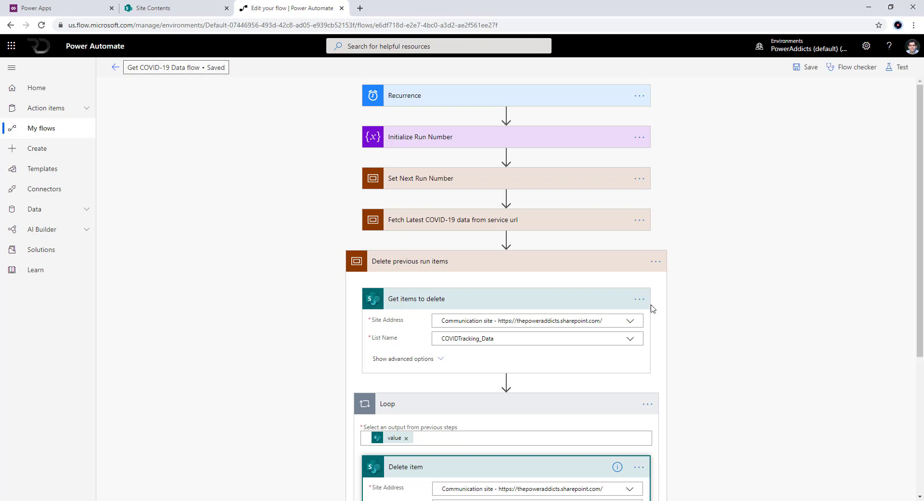
{"action": "left_click", "coordinate": [118, 70]}
{"action": "left_click", "coordinate": [273, 68]}
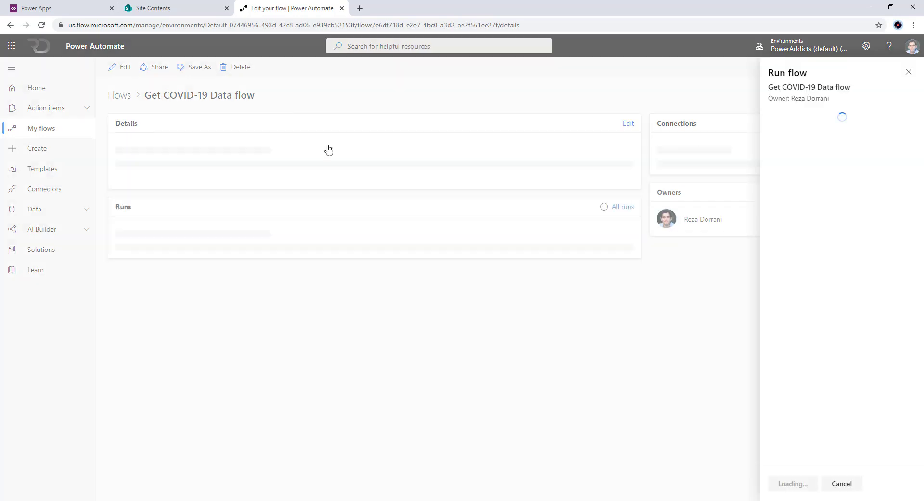
{"action": "left_click", "coordinate": [800, 483]}
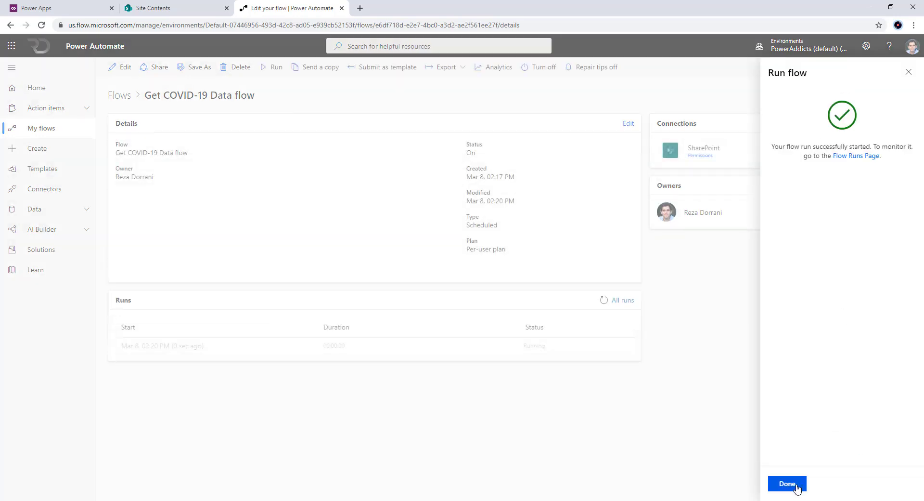
{"action": "left_click", "coordinate": [789, 484]}
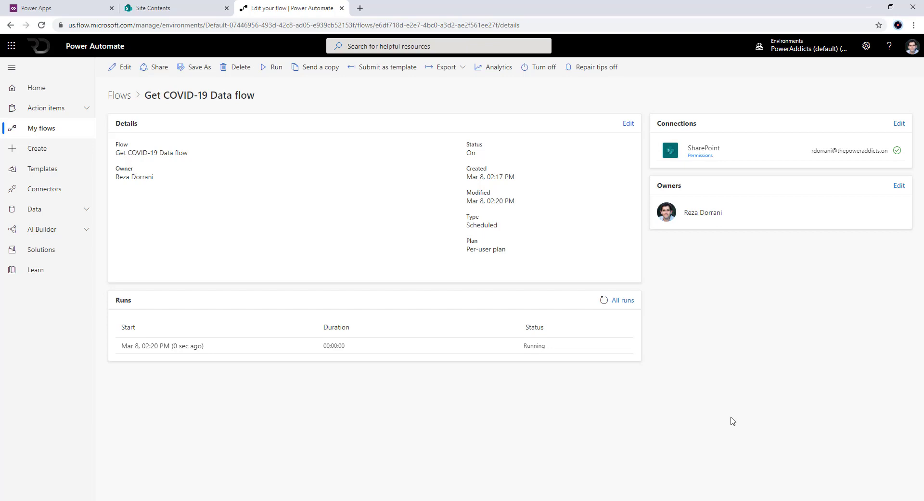
Open the COVIDTracking_History list from the Communication site's contents and add the Status and Run columns to its view.
{"action": "left_click", "coordinate": [176, 13]}
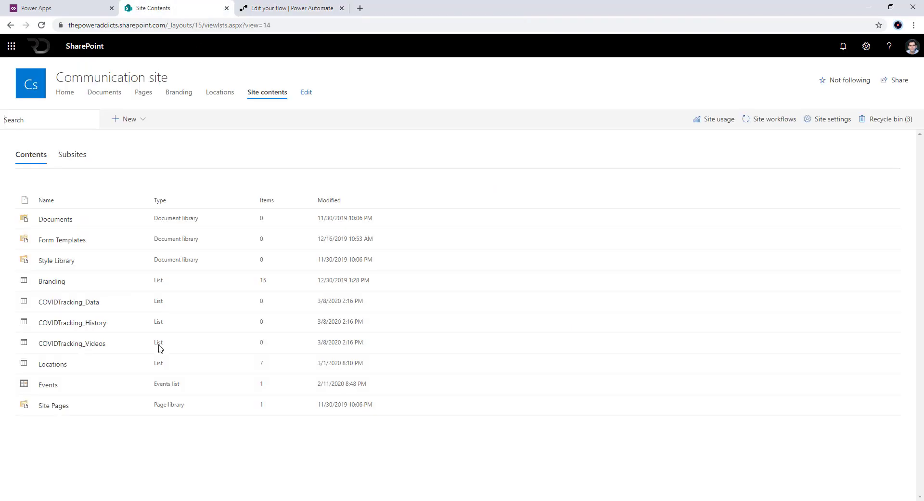
{"action": "left_click", "coordinate": [95, 324]}
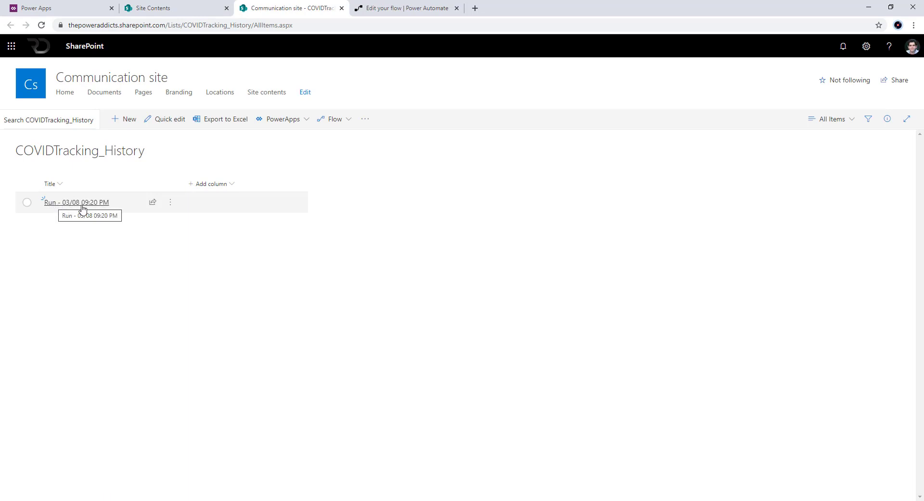
{"action": "left_click", "coordinate": [215, 185]}
{"action": "left_click", "coordinate": [223, 383]}
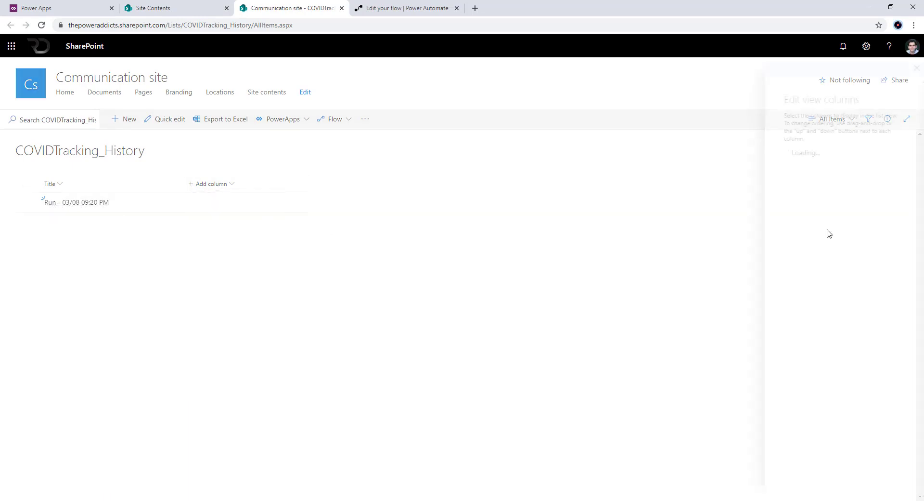
{"action": "left_click", "coordinate": [788, 191]}
{"action": "left_click", "coordinate": [788, 208]}
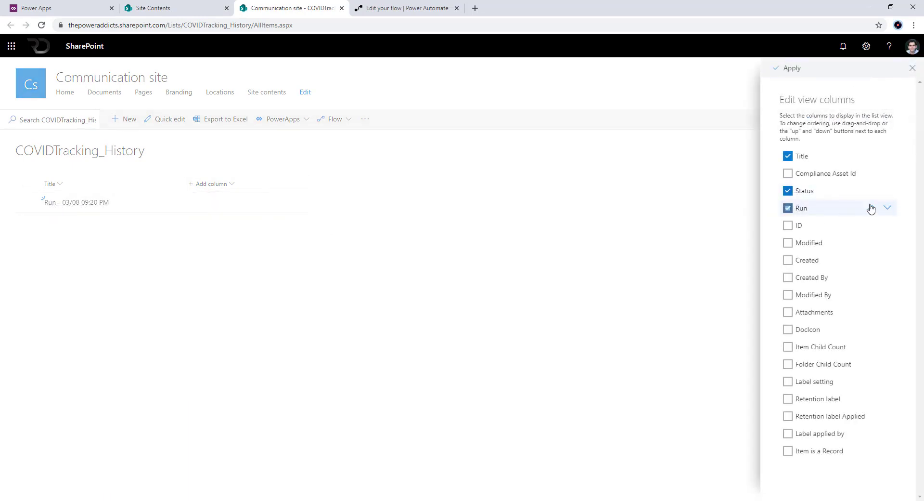
{"action": "left_click", "coordinate": [792, 68]}
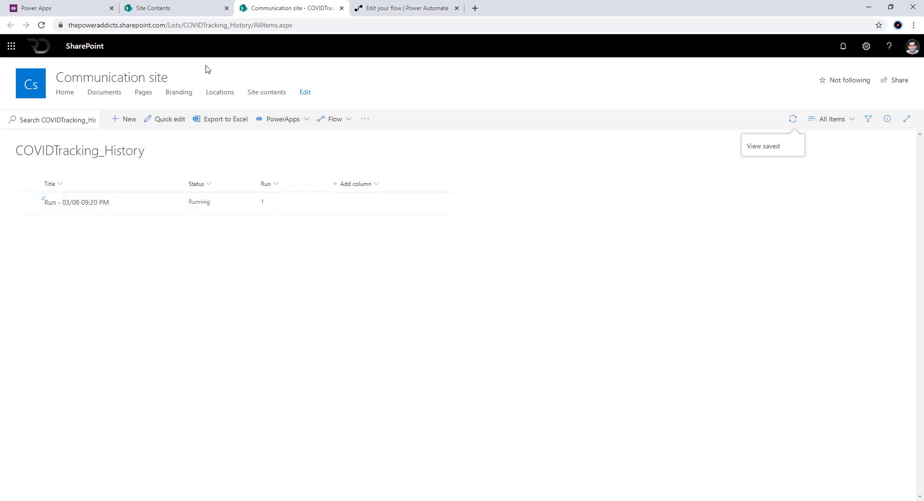
Open the COVIDTracking_Data list and show the Region, Lat, Long, Confirmed, Recovered, Deaths and Run columns in its view.
{"action": "left_click", "coordinate": [196, 10]}
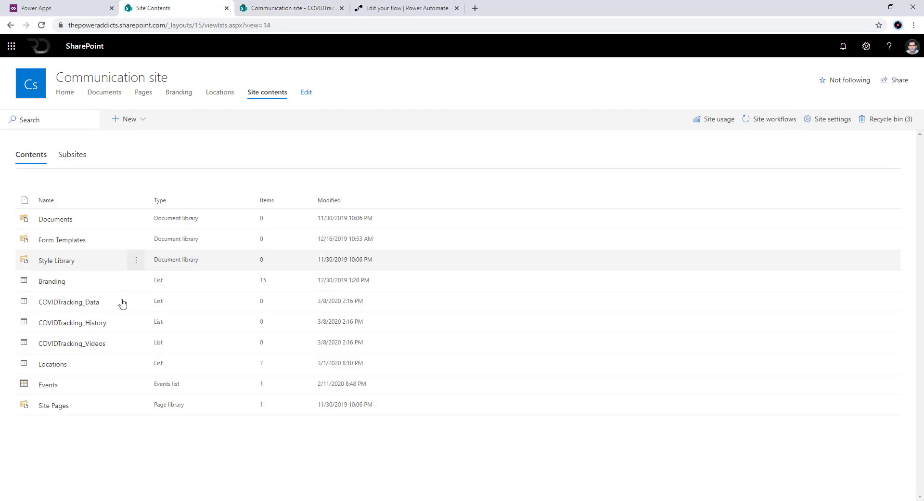
{"action": "left_click", "coordinate": [72, 302]}
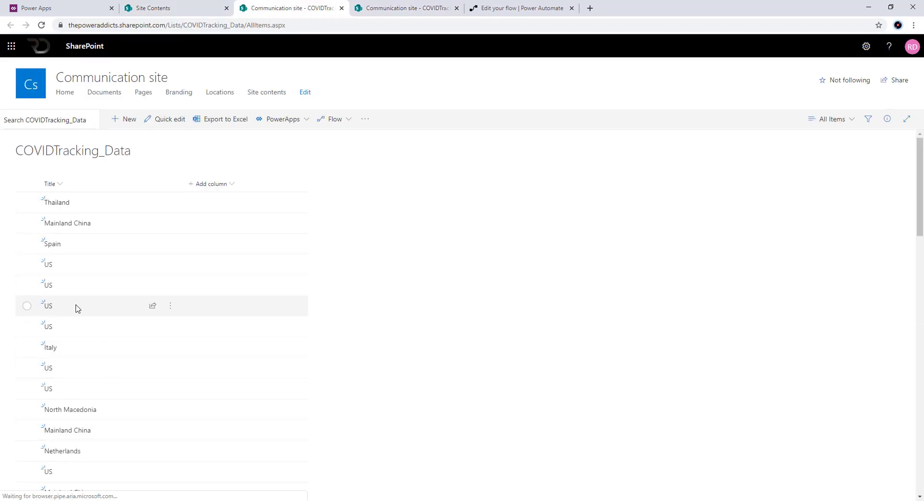
{"action": "left_click", "coordinate": [221, 185]}
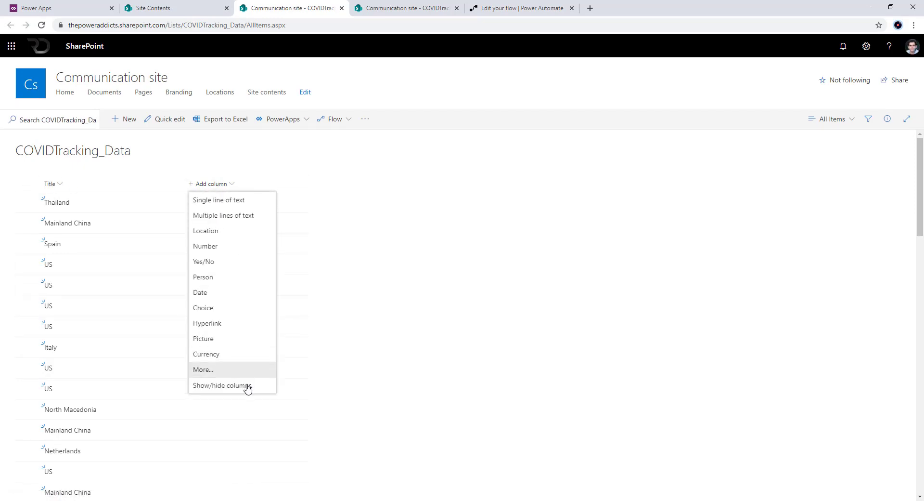
{"action": "left_click", "coordinate": [252, 387]}
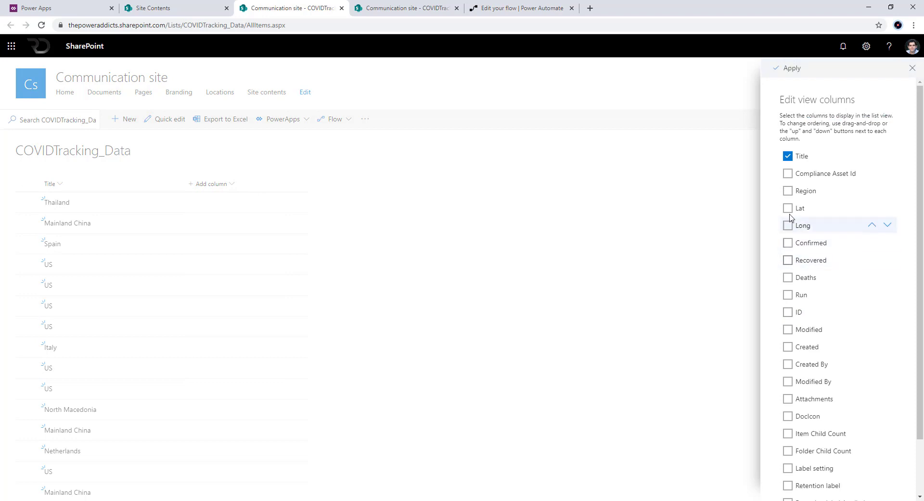
{"action": "left_click", "coordinate": [788, 191]}
{"action": "left_click", "coordinate": [788, 208]}
{"action": "left_click", "coordinate": [788, 226]}
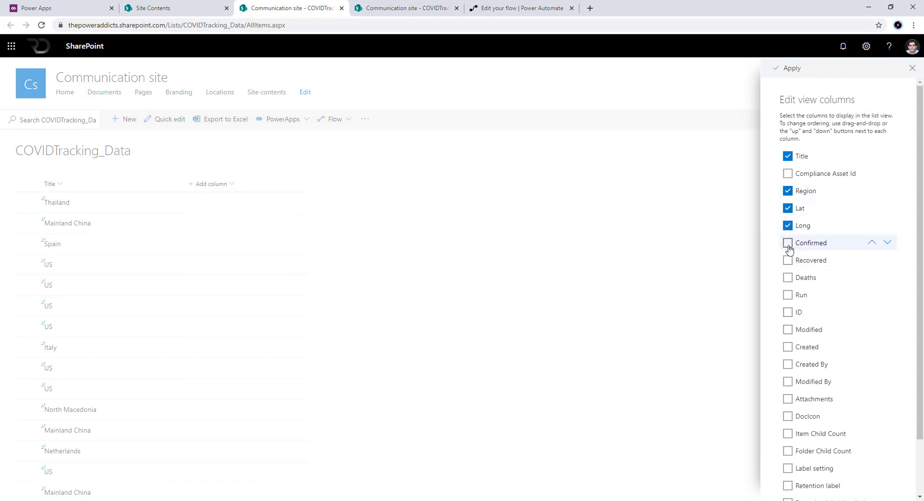
{"action": "left_click", "coordinate": [789, 243]}
{"action": "left_click", "coordinate": [788, 261]}
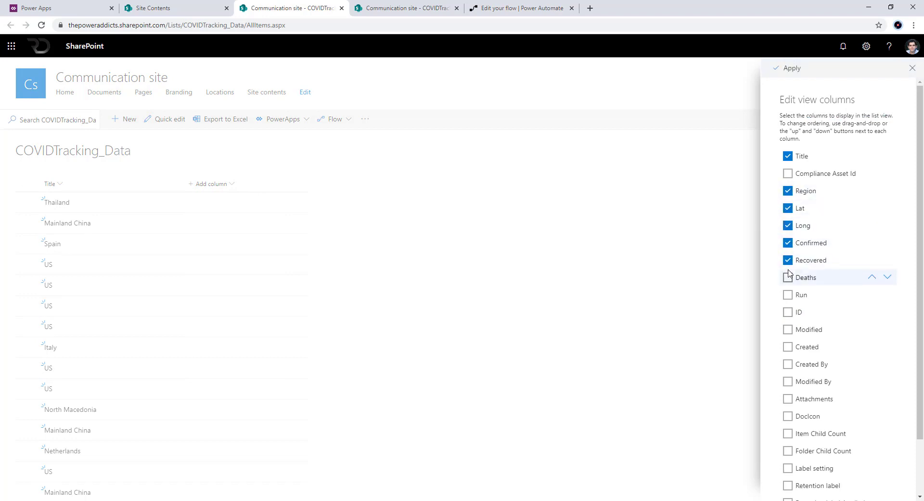
{"action": "left_click", "coordinate": [788, 278]}
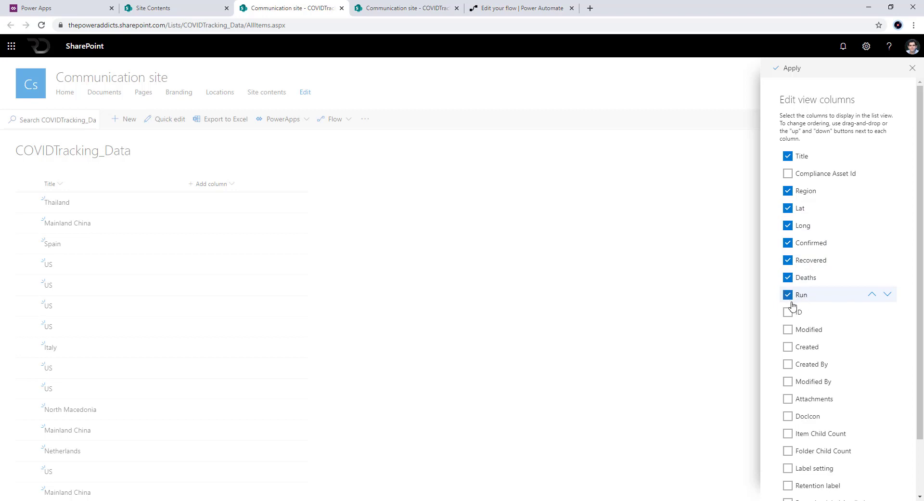
{"action": "left_click", "coordinate": [792, 69]}
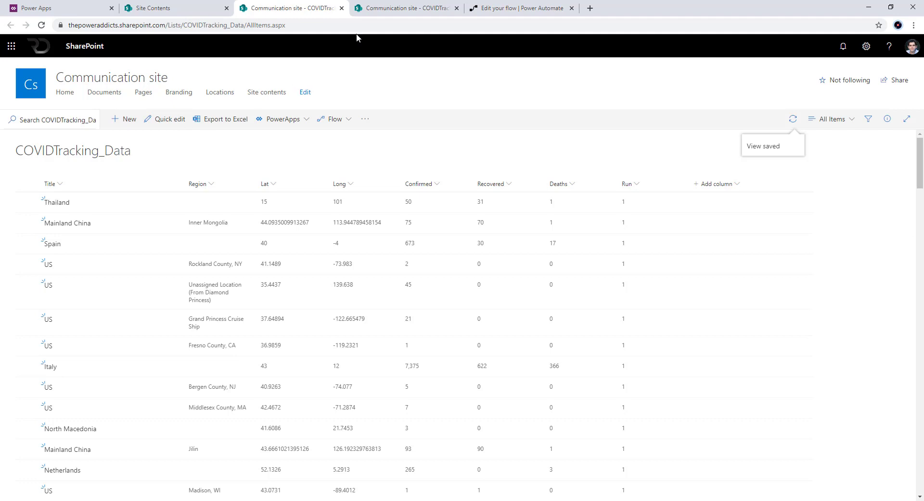
Return to the COVIDTracking_History list and reload it to check the status of the flow run.
{"action": "left_click", "coordinate": [370, 10]}
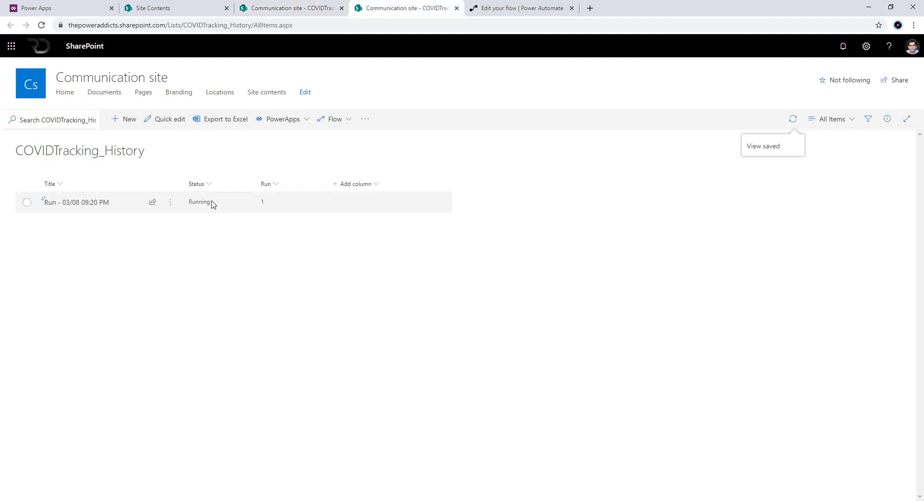
{"action": "left_click", "coordinate": [230, 24]}
{"action": "key", "text": "Return"}
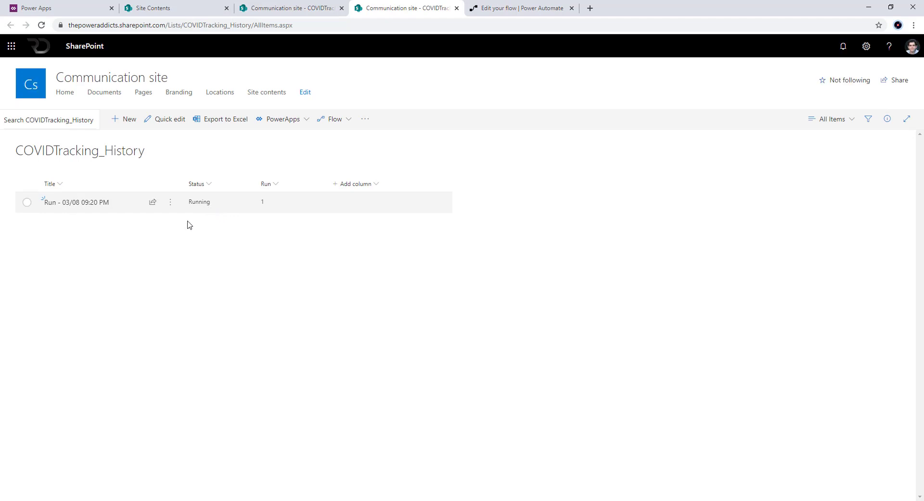
{"action": "left_click", "coordinate": [80, 8]}
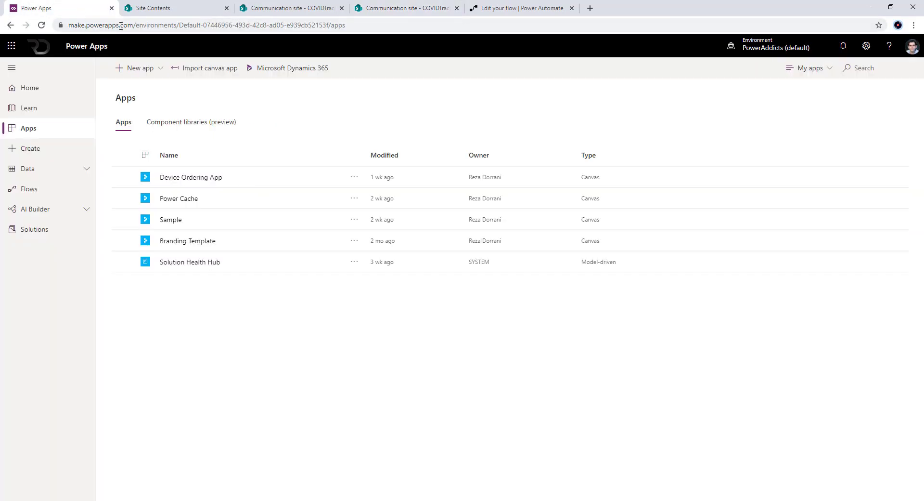
{"action": "left_click", "coordinate": [137, 26]}
{"action": "type", "text": "make.powerapps.com"}
{"action": "key", "text": "Return"}
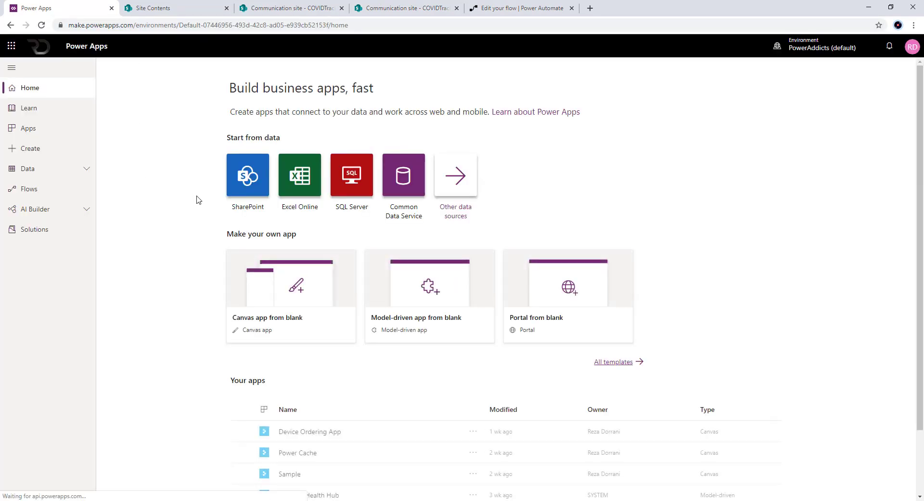
{"action": "left_click", "coordinate": [50, 130]}
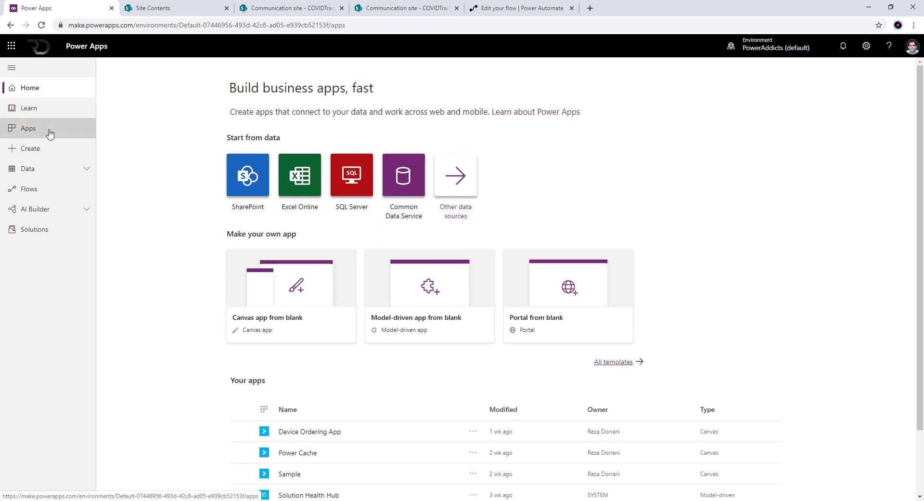
{"action": "left_click", "coordinate": [206, 70]}
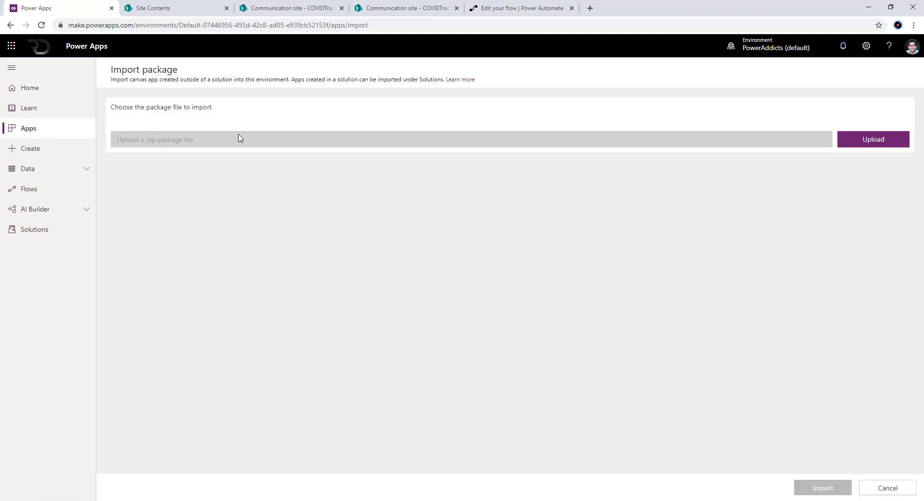
{"action": "left_click", "coordinate": [46, 136]}
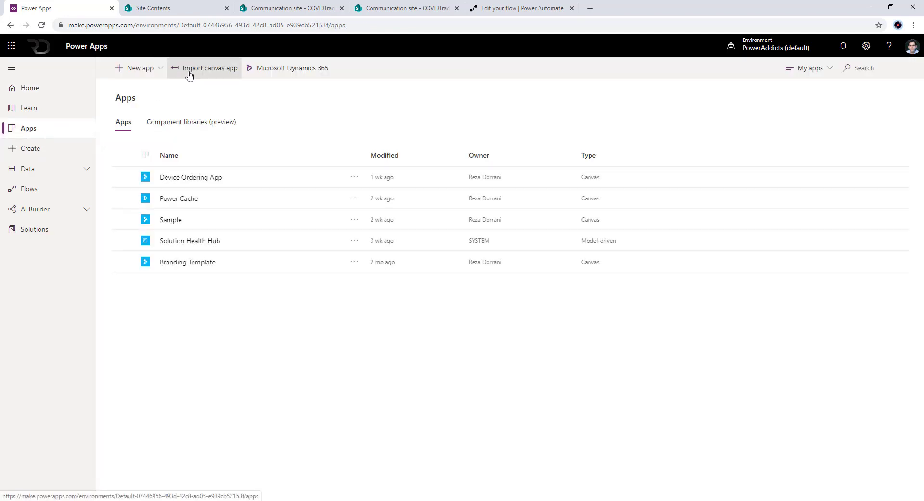
{"action": "left_click", "coordinate": [190, 72]}
{"action": "left_click", "coordinate": [853, 148]}
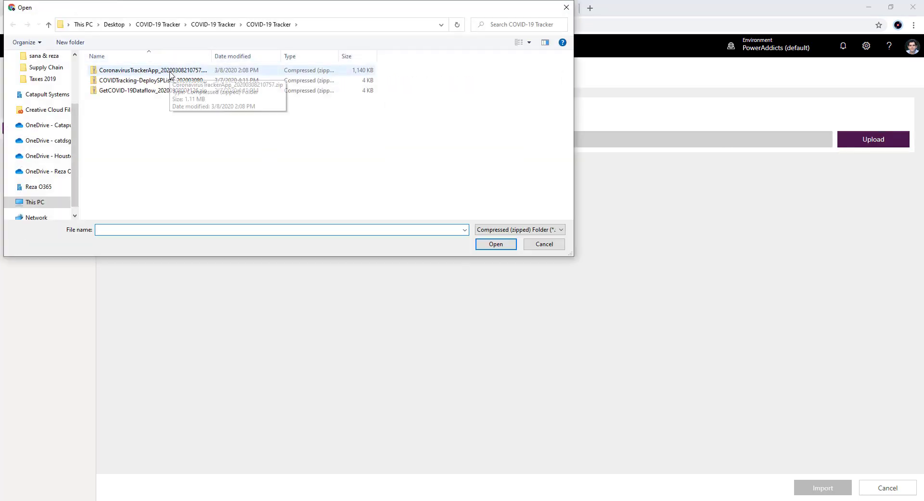
{"action": "double_click", "coordinate": [170, 72]}
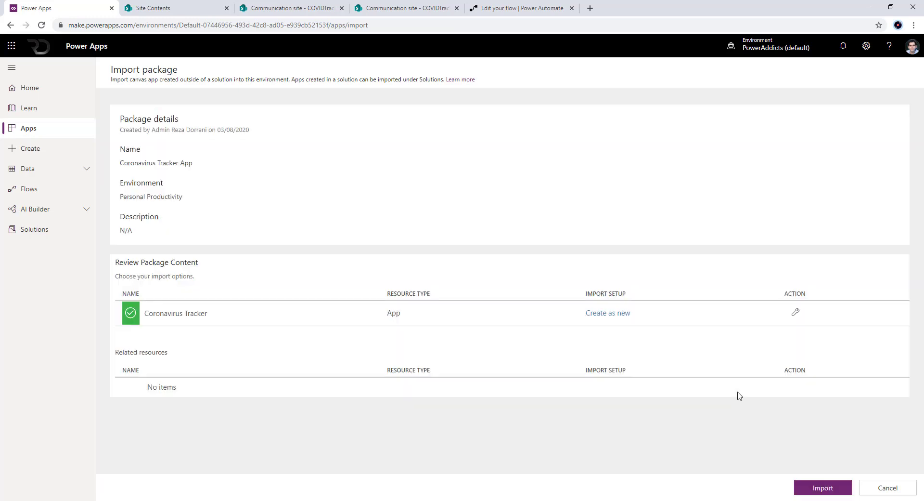
Review the Coronavirus Tracker import setup without changing its Create as new option, and import the package.
{"action": "left_click", "coordinate": [607, 314]}
{"action": "left_click", "coordinate": [768, 220]}
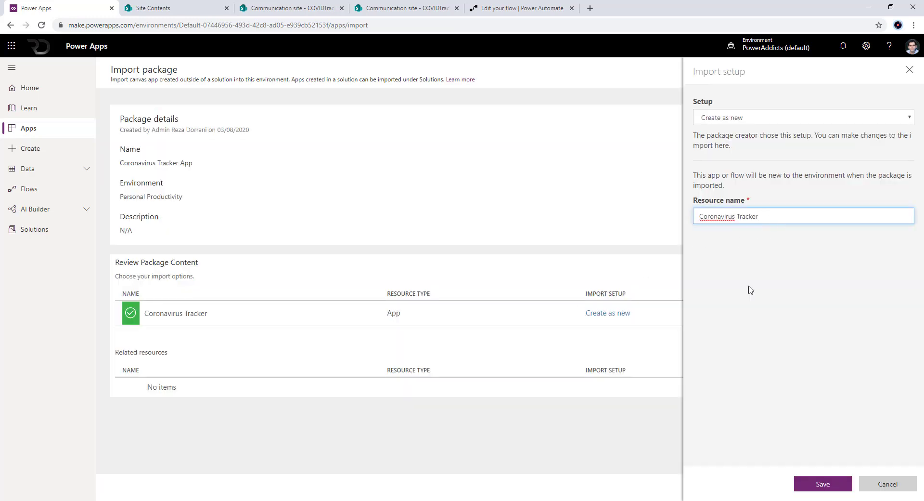
{"action": "left_click", "coordinate": [873, 484]}
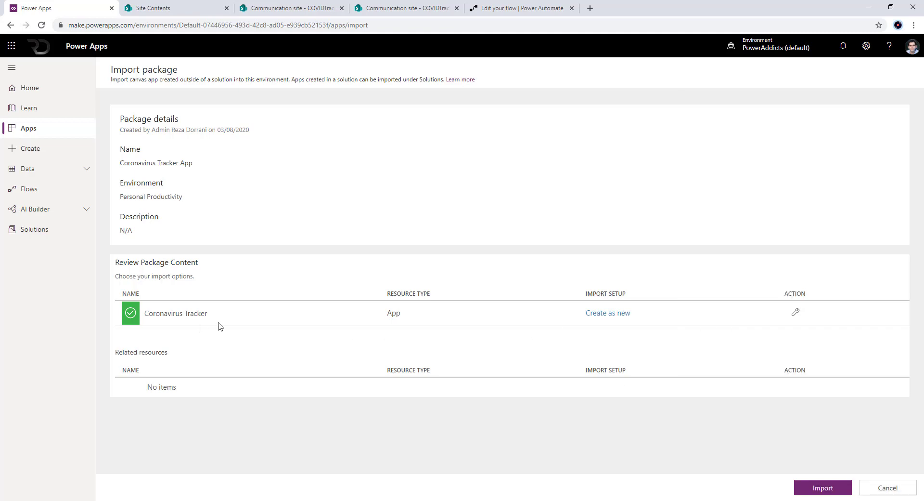
{"action": "left_click", "coordinate": [822, 487]}
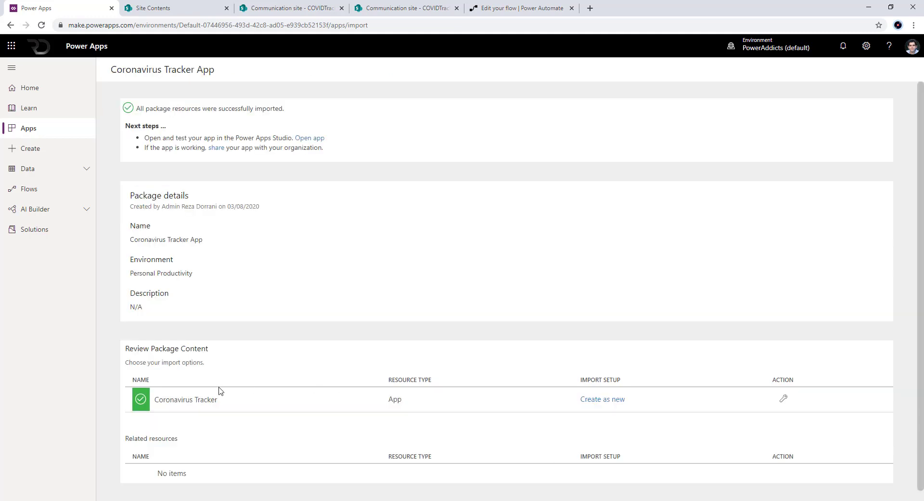
Play the imported Coronavirus Tracker app from the apps list, allow its requested connections and location access, and close it.
{"action": "left_click", "coordinate": [34, 129]}
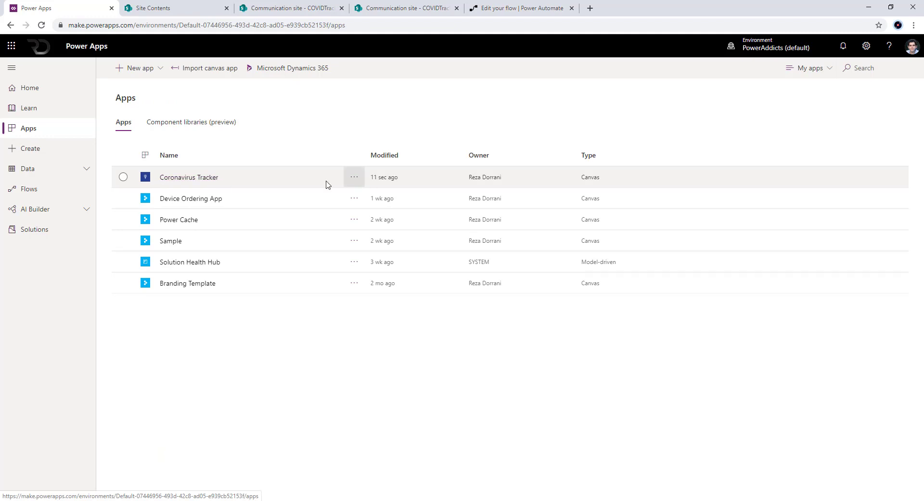
{"action": "left_click", "coordinate": [200, 182]}
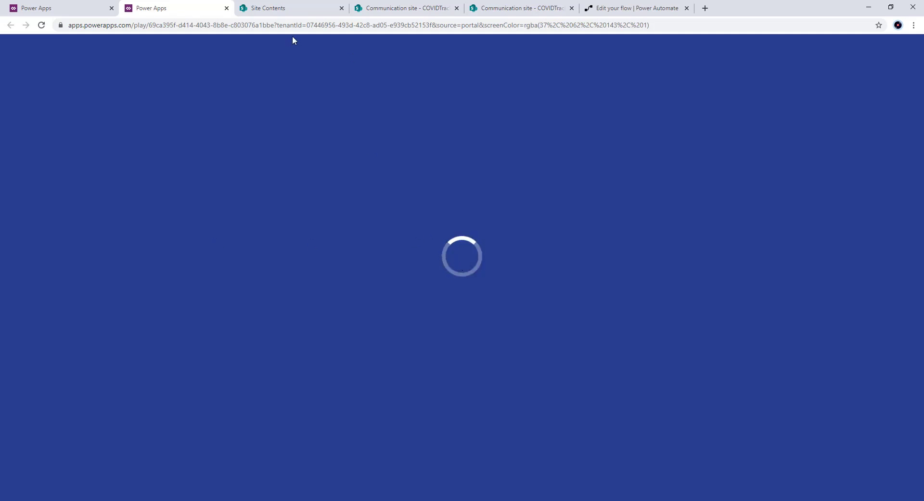
{"action": "left_click", "coordinate": [227, 8]}
{"action": "left_click", "coordinate": [179, 178]}
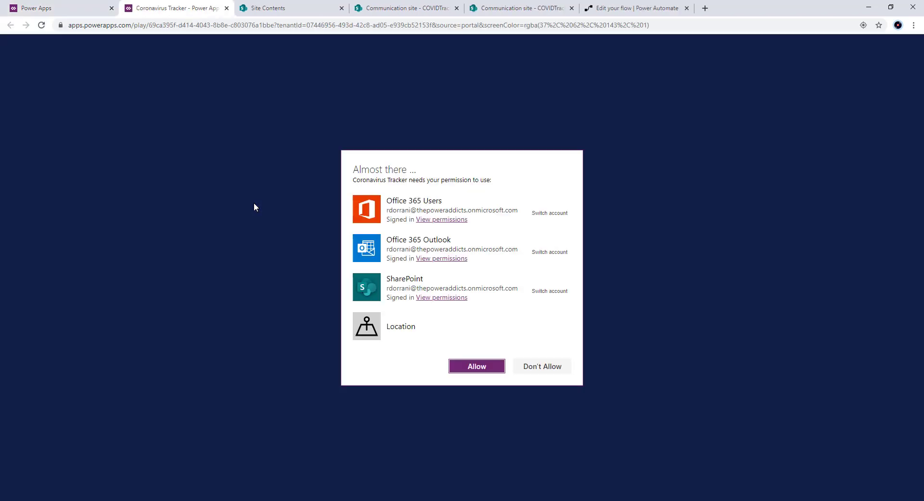
{"action": "left_click", "coordinate": [467, 374]}
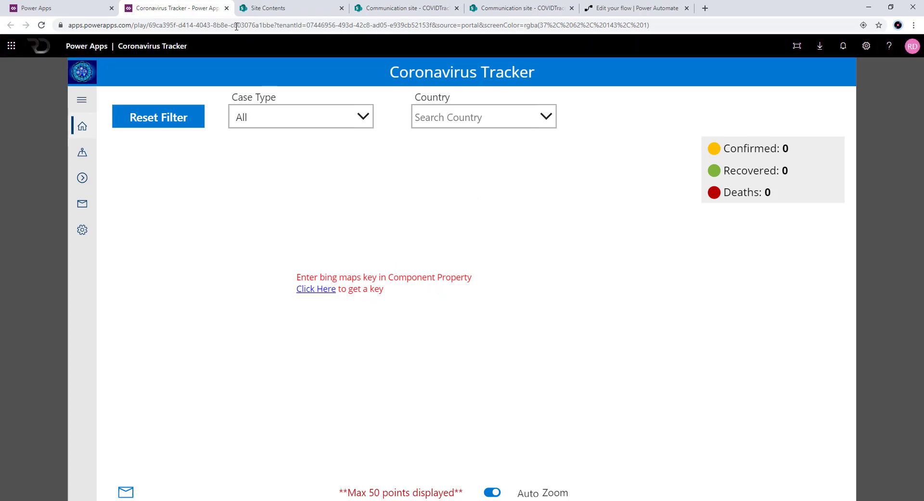
{"action": "left_click", "coordinate": [227, 8]}
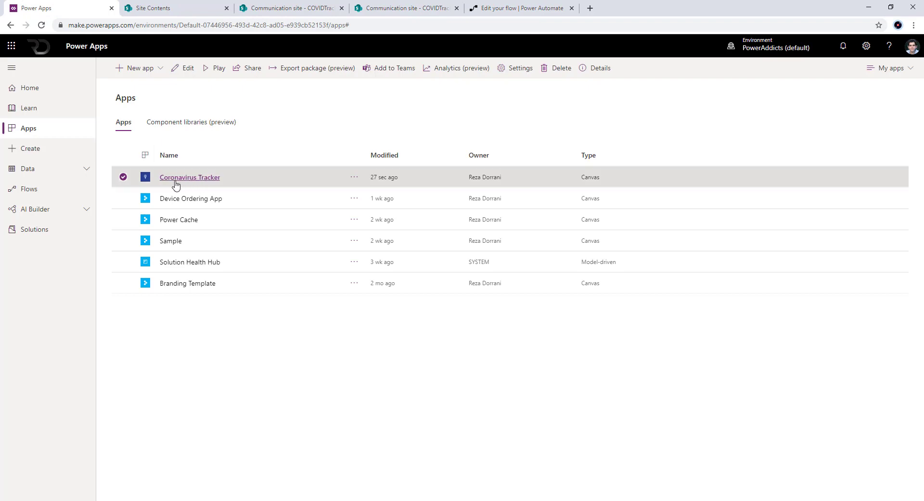
Open the Coronavirus Tracker app for editing in Power Apps Studio and skip the welcome dialog.
{"action": "left_click", "coordinate": [354, 177]}
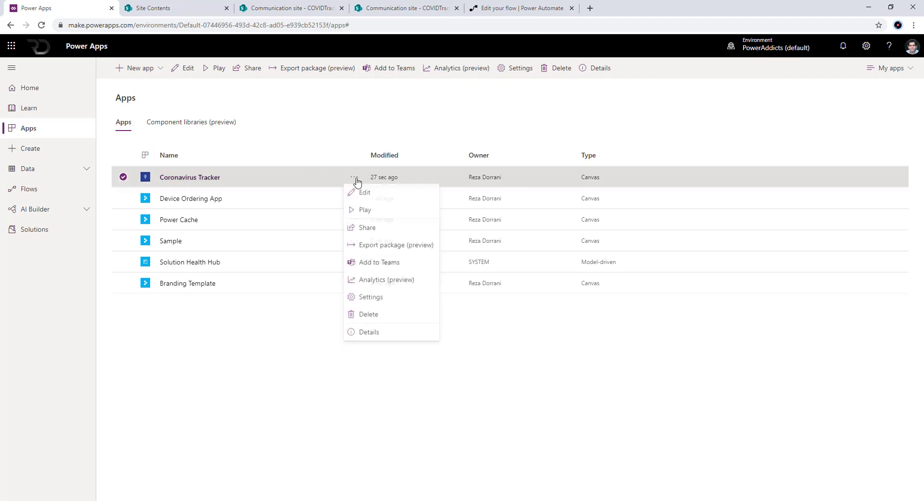
{"action": "left_click", "coordinate": [363, 196]}
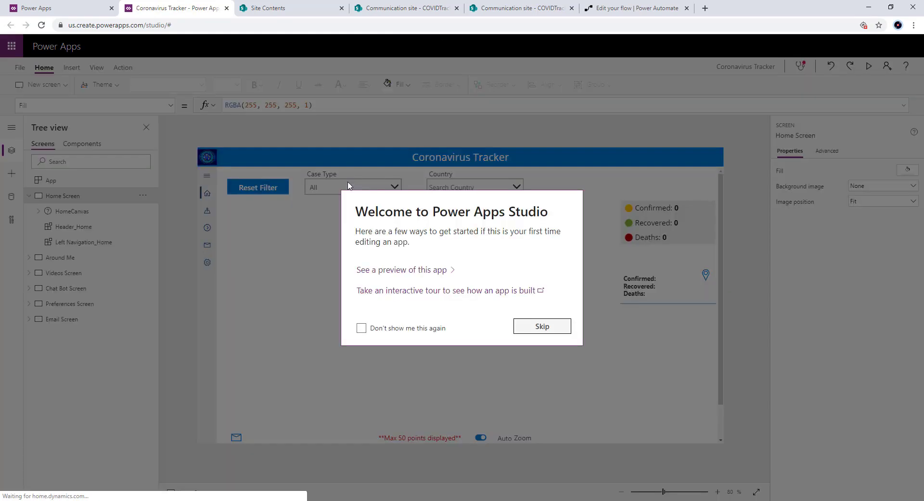
{"action": "left_click", "coordinate": [553, 324]}
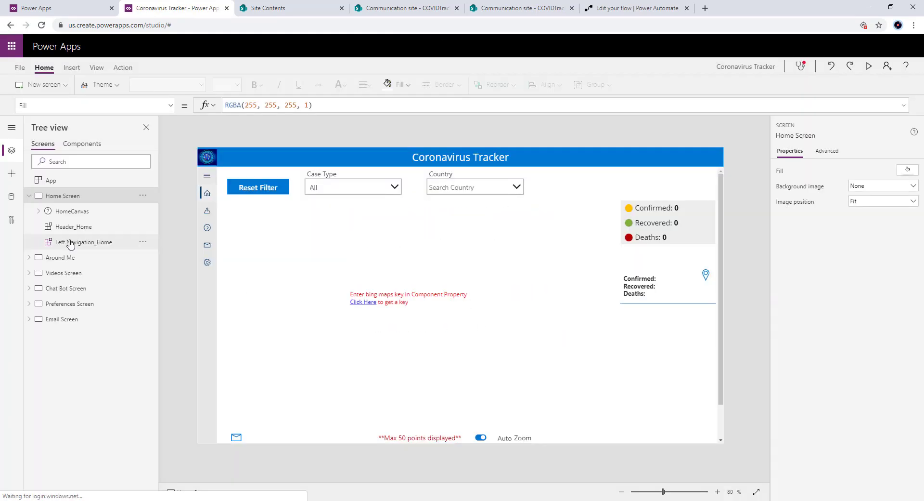
Remove the COVIDTracking_History SharePoint data source from the Coronavirus Tracker app.
{"action": "left_click", "coordinate": [11, 198]}
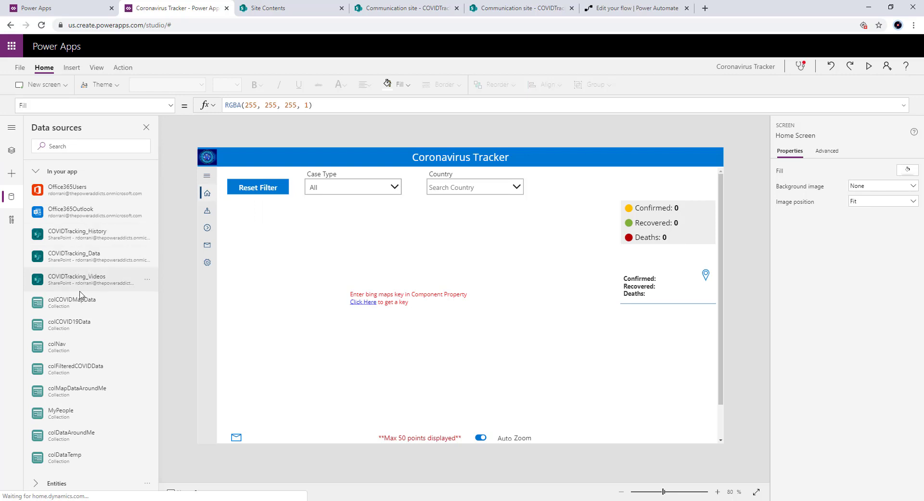
{"action": "left_click", "coordinate": [147, 236]}
{"action": "left_click", "coordinate": [163, 284]}
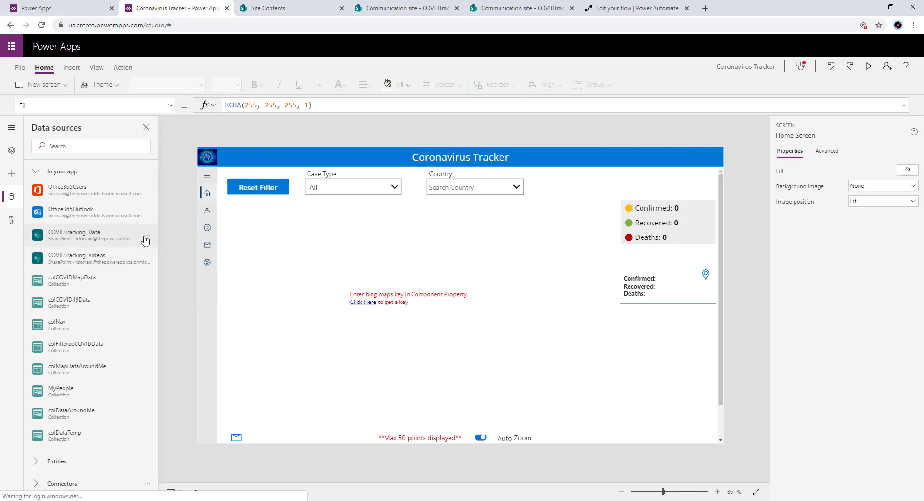
Remove the COVIDTracking_Data and COVIDTracking_Videos SharePoint data sources from the Coronavirus Tracker app.
{"action": "left_click", "coordinate": [171, 283]}
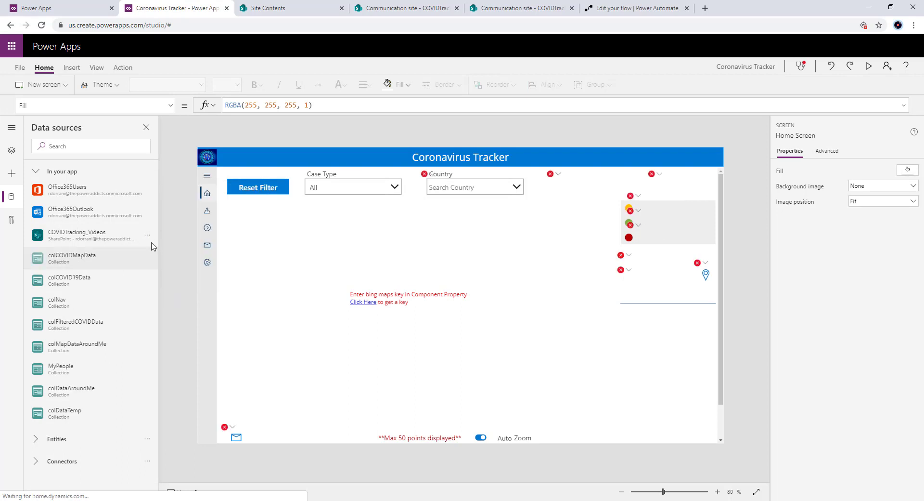
{"action": "left_click", "coordinate": [147, 236]}
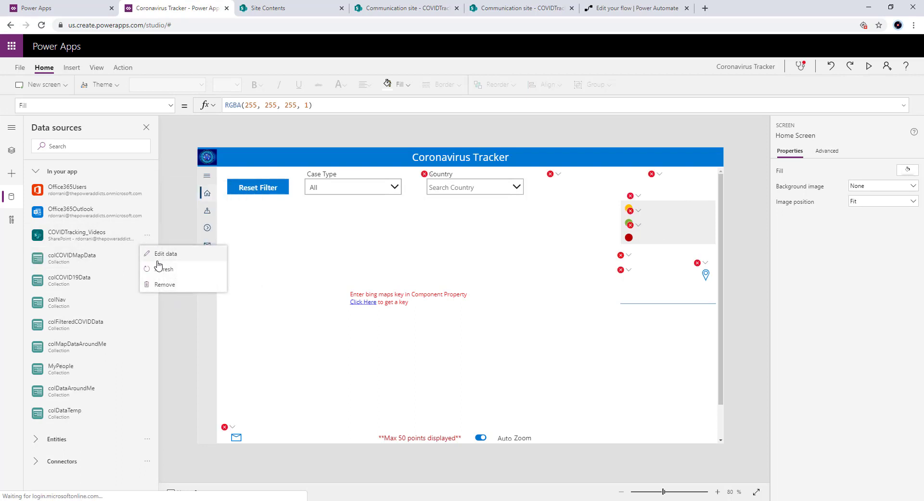
{"action": "left_click", "coordinate": [161, 284]}
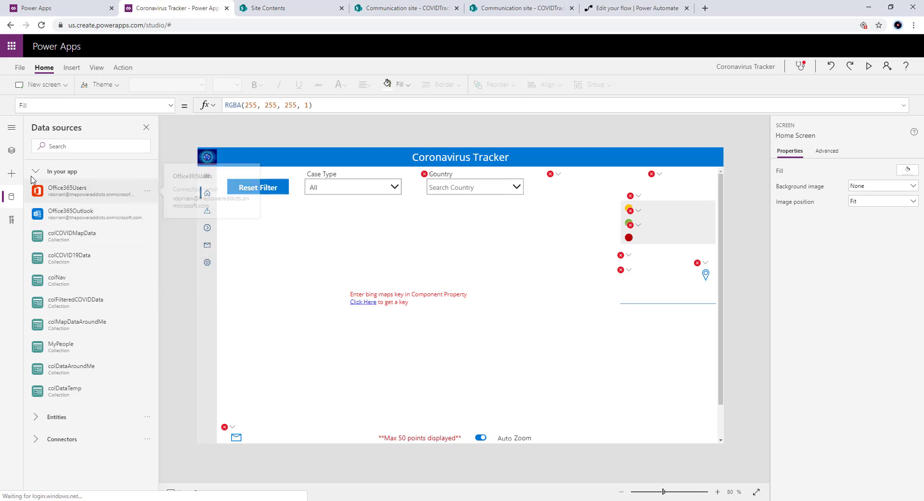
Connect the app through SharePoint to the Communication site's COVIDTracking_Data, COVIDTracking_History and COVIDTracking_Videos lists.
{"action": "left_click", "coordinate": [57, 146]}
{"action": "type", "text": "sharep"}
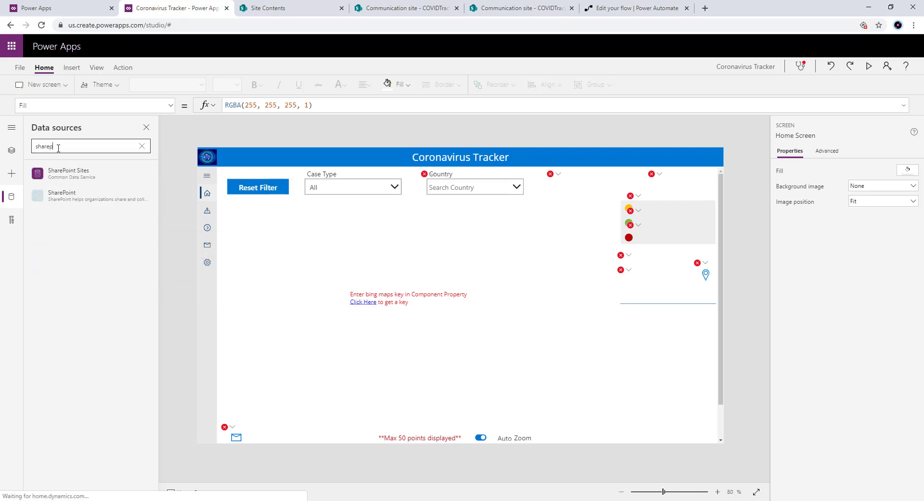
{"action": "left_click", "coordinate": [62, 194]}
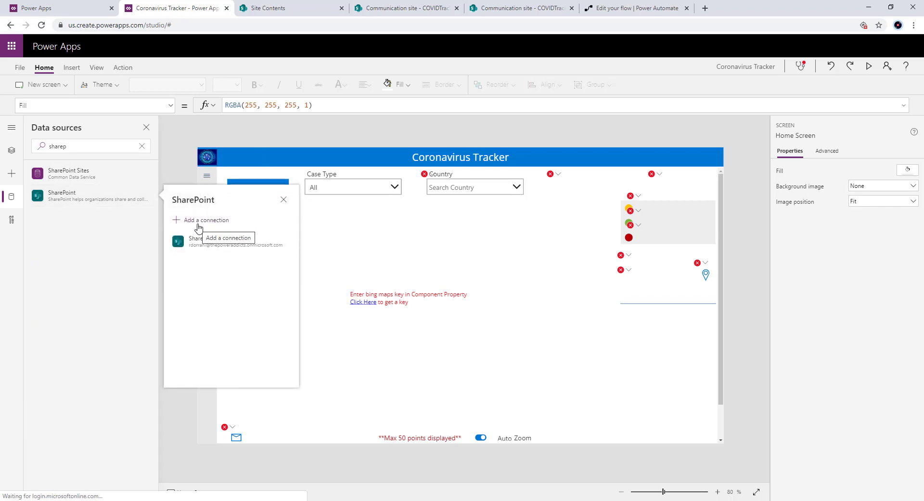
{"action": "left_click", "coordinate": [183, 242]}
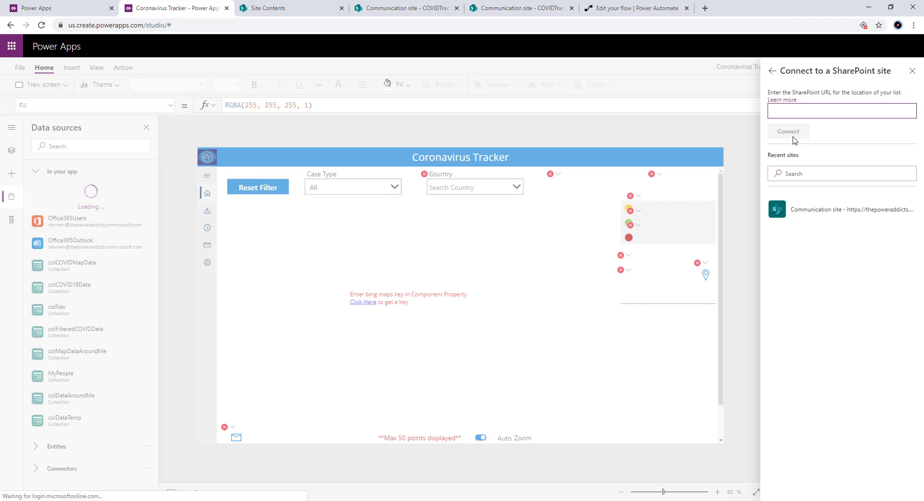
{"action": "left_click", "coordinate": [812, 216]}
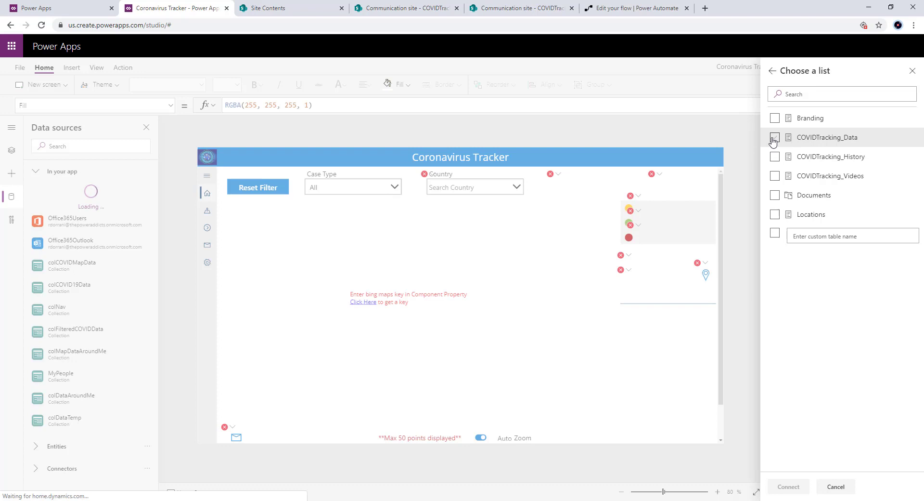
{"action": "left_click", "coordinate": [774, 139]}
{"action": "left_click", "coordinate": [775, 156]}
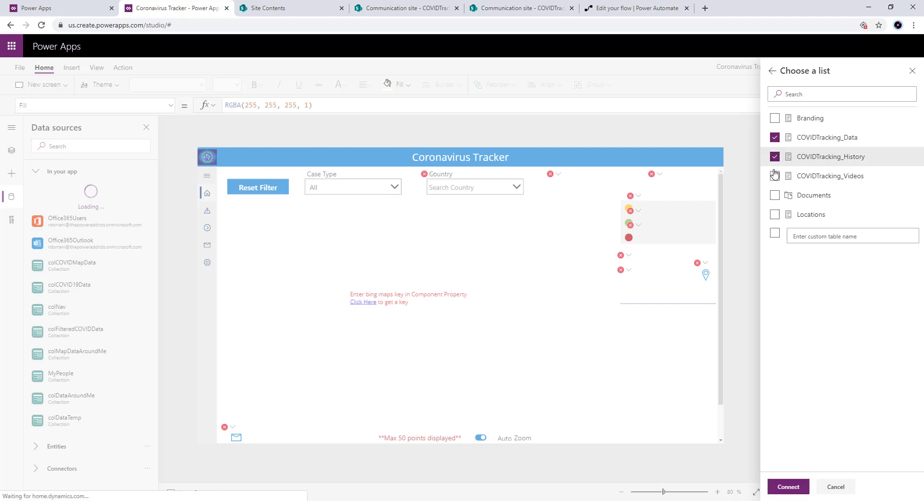
{"action": "left_click", "coordinate": [774, 176]}
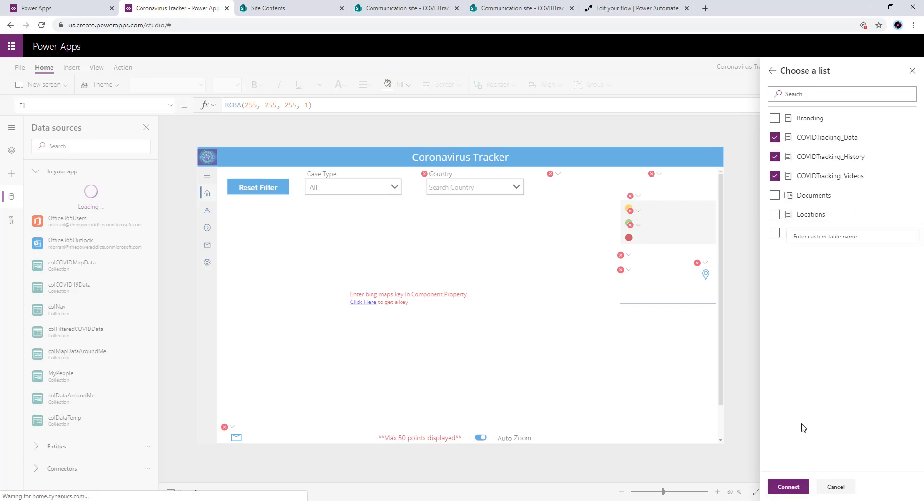
{"action": "left_click", "coordinate": [797, 483]}
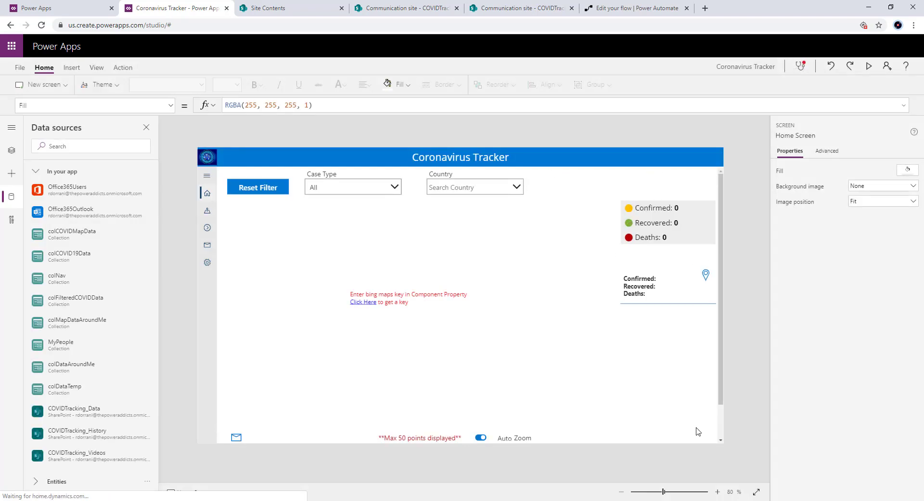
Preview the Coronavirus Tracker's Home Screen and follow its map area's link for getting a Bing Maps key.
{"action": "left_click", "coordinate": [12, 150]}
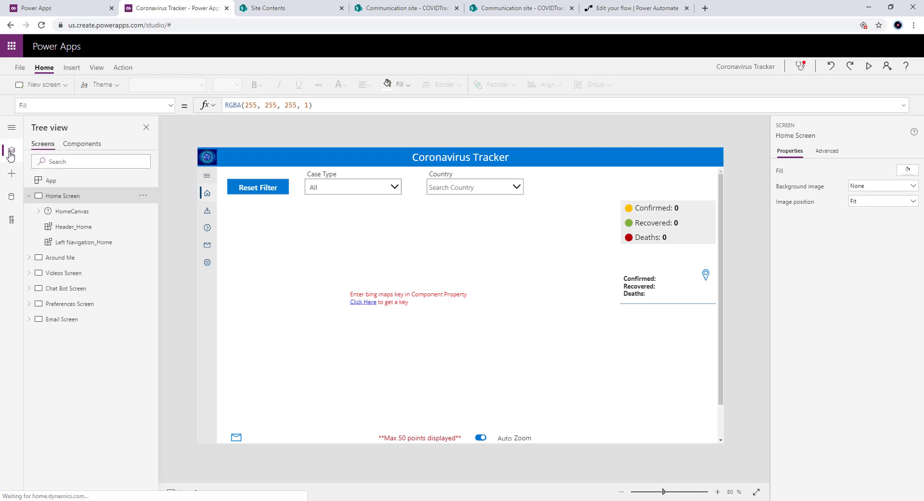
{"action": "left_click", "coordinate": [411, 313]}
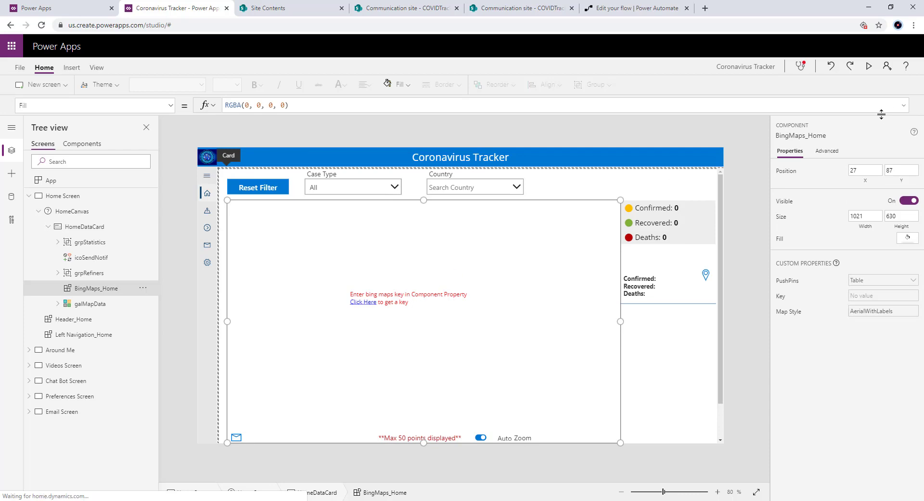
{"action": "left_click", "coordinate": [871, 67]}
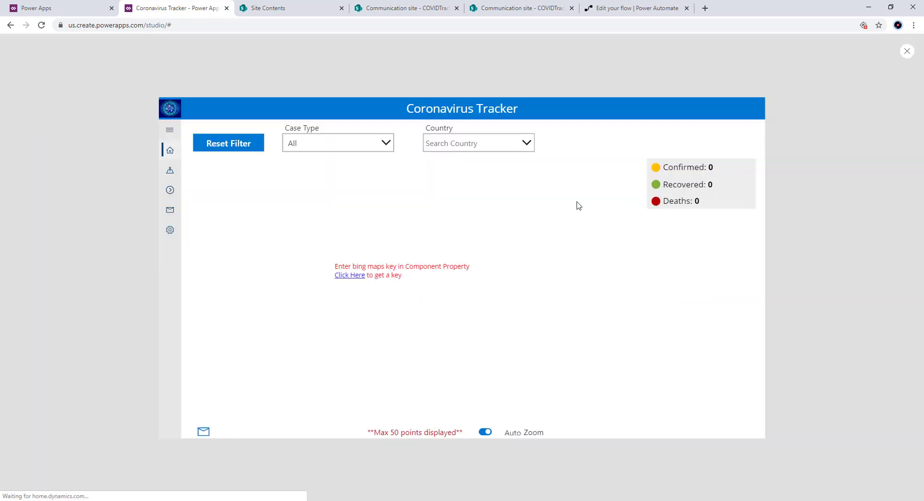
{"action": "left_click", "coordinate": [316, 280]}
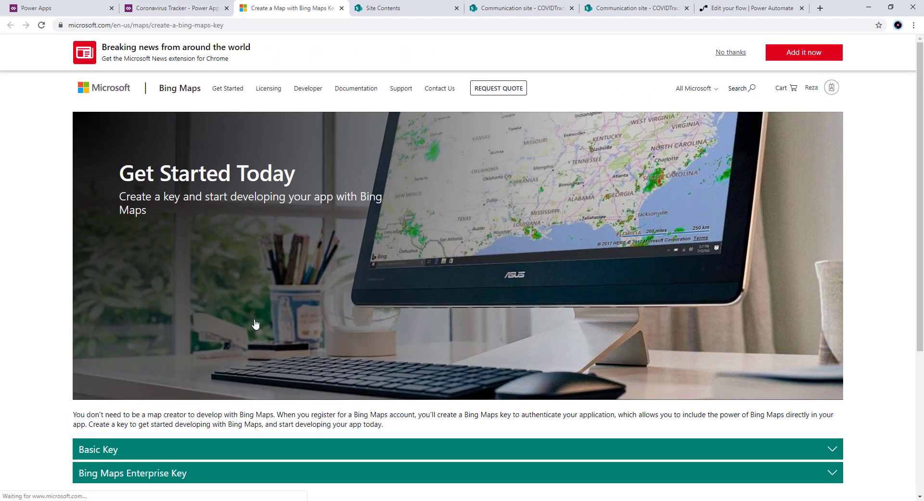
Review the Basic Key and Bing Maps Enterprise Key sections, and return to the app and close its preview.
{"action": "scroll", "coordinate": [254, 324], "scroll_direction": "down", "scroll_amount": 4}
{"action": "left_click", "coordinate": [183, 240]}
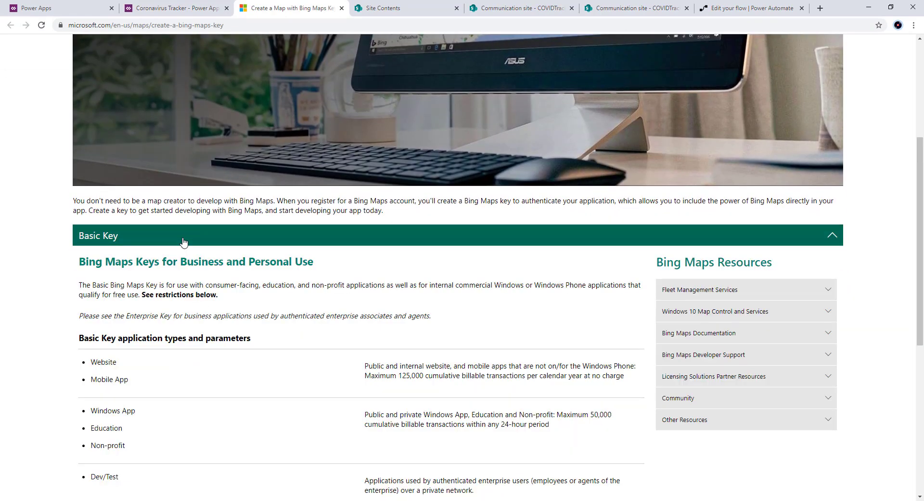
{"action": "left_click", "coordinate": [183, 241]}
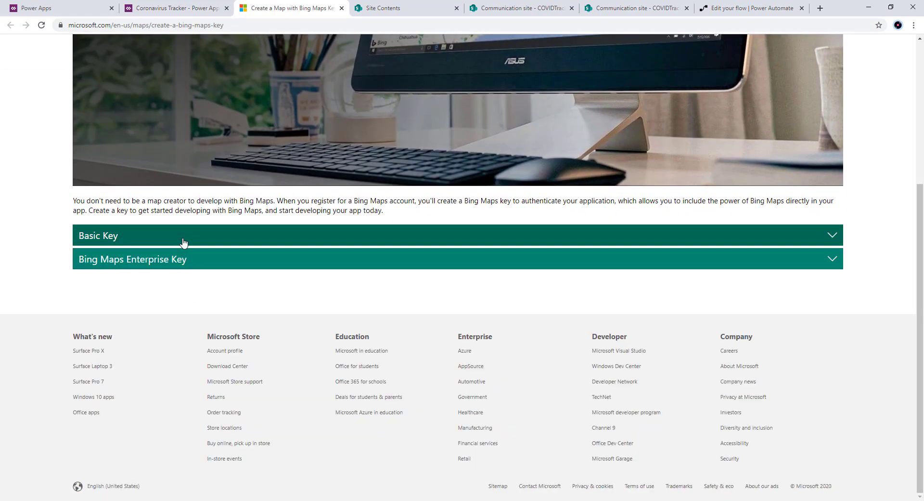
{"action": "left_click", "coordinate": [202, 260]}
{"action": "scroll", "coordinate": [203, 270], "scroll_direction": "down", "scroll_amount": 2}
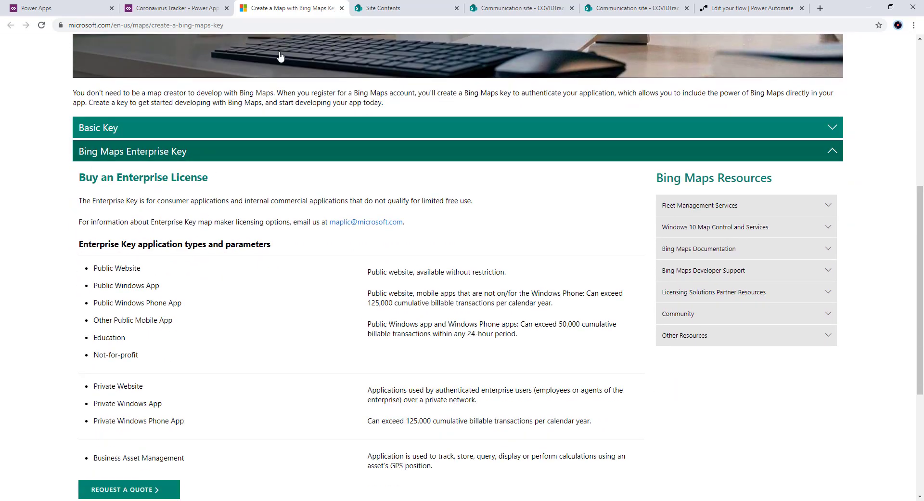
{"action": "left_click", "coordinate": [212, 9]}
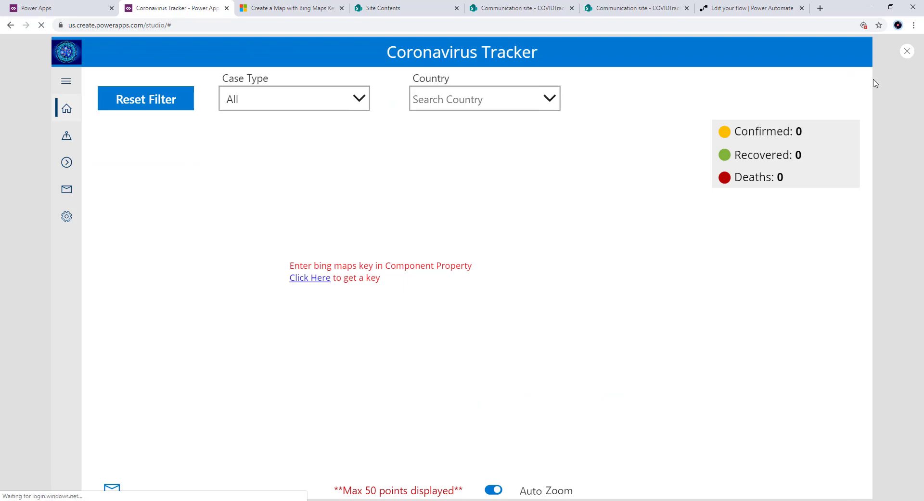
{"action": "left_click", "coordinate": [906, 53]}
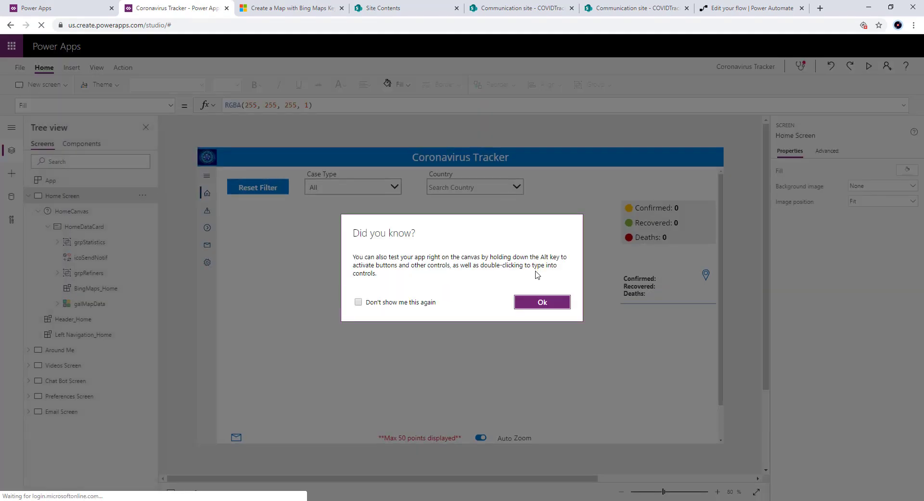
{"action": "left_click", "coordinate": [541, 303]}
Enter the Bing Maps API key as the glBingMapsKey value in the App object's OnStart formula.
{"action": "left_click", "coordinate": [52, 182]}
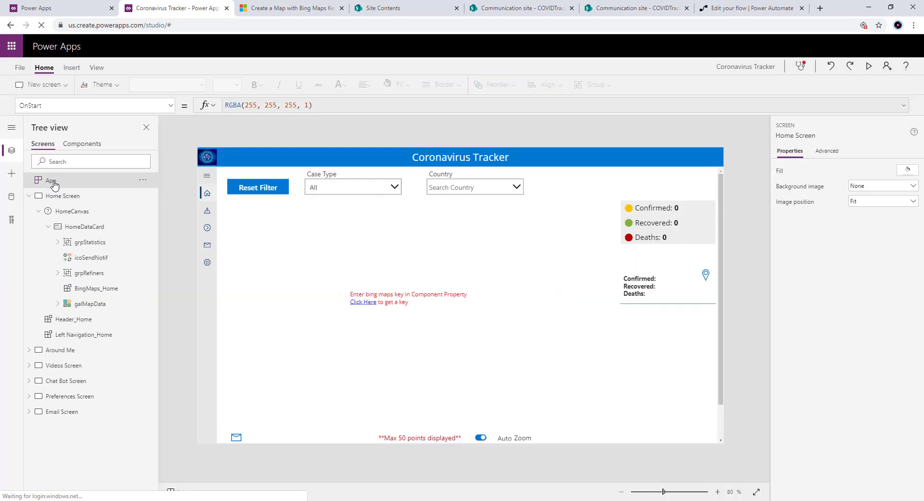
{"action": "left_click", "coordinate": [903, 109]}
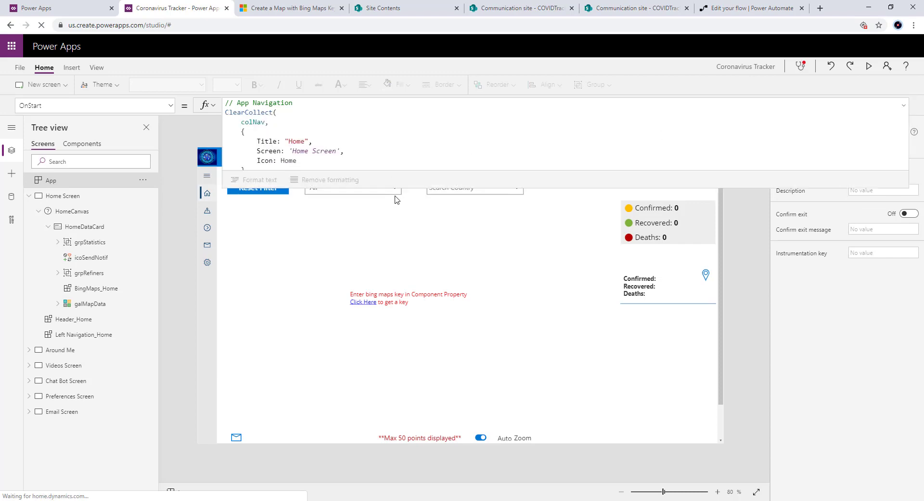
{"action": "scroll", "coordinate": [311, 292], "scroll_direction": "down", "scroll_amount": 10}
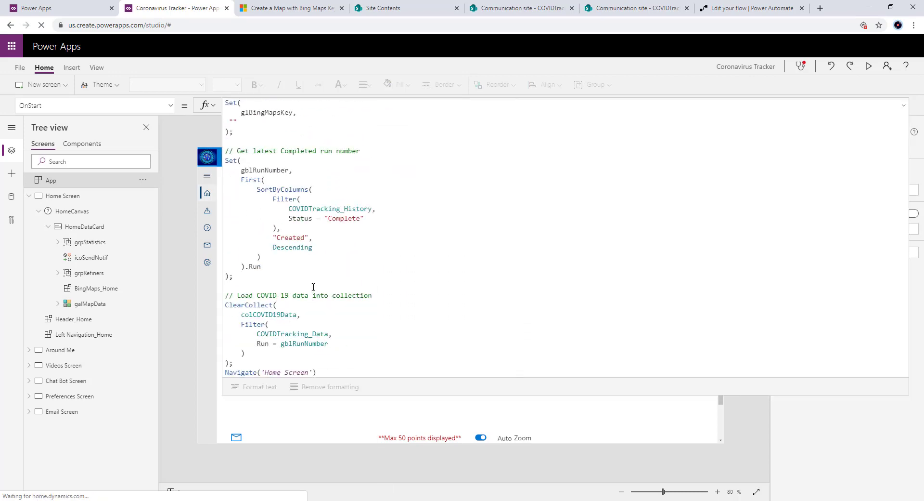
{"action": "scroll", "coordinate": [311, 292], "scroll_direction": "up", "scroll_amount": 3}
{"action": "left_click", "coordinate": [246, 214]}
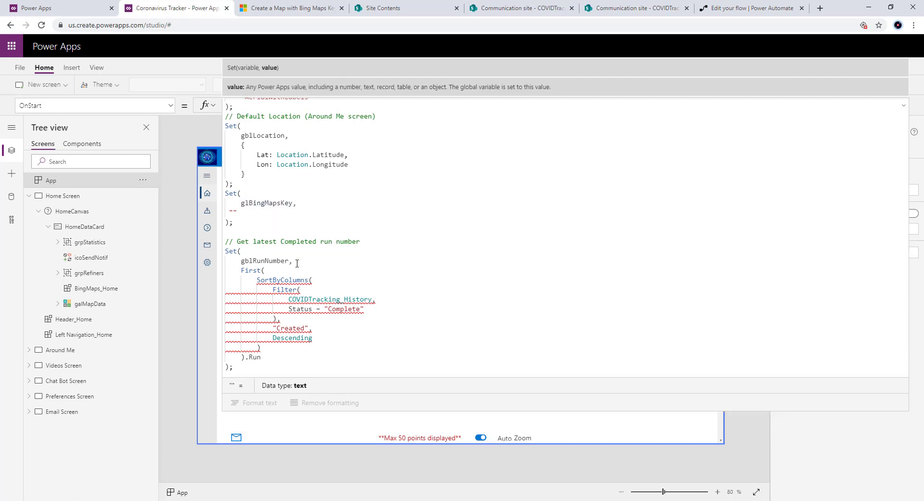
{"action": "scroll", "coordinate": [297, 264], "scroll_direction": "down", "scroll_amount": 3}
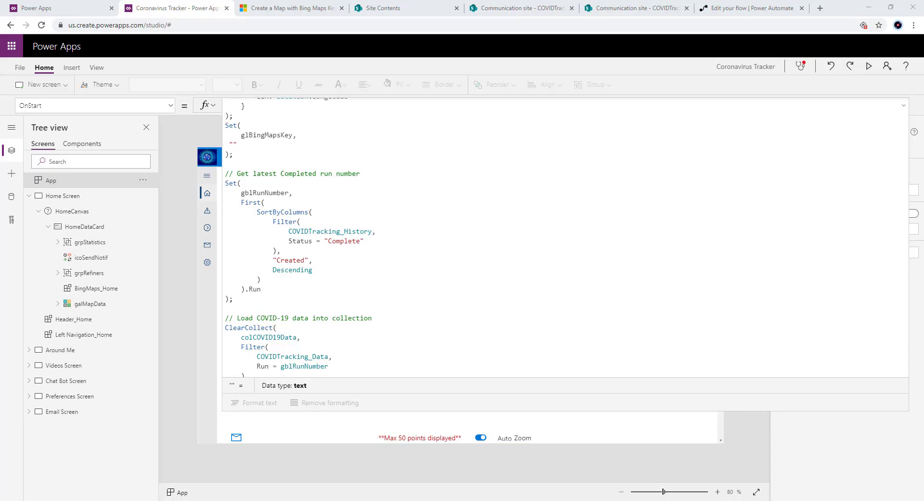
{"action": "left_click", "coordinate": [181, 7]}
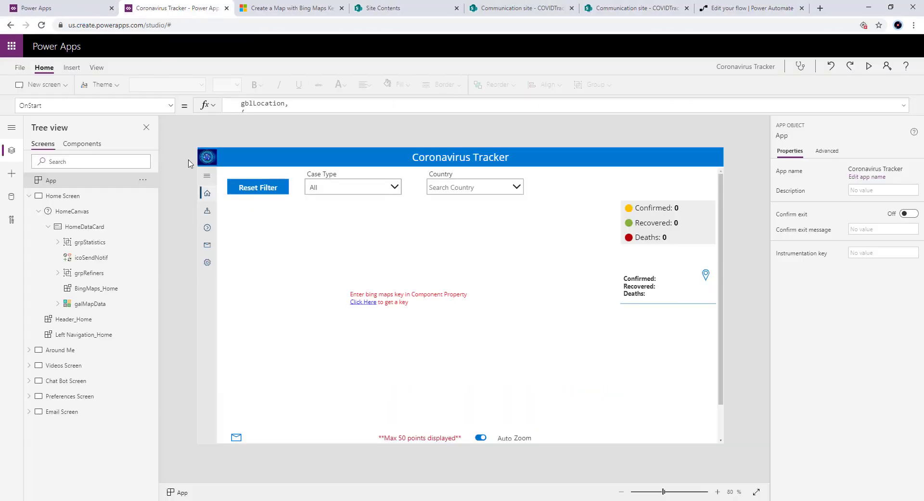
Run the App object's OnStart and check the App checker for formula and runtime errors.
{"action": "right_click", "coordinate": [75, 185]}
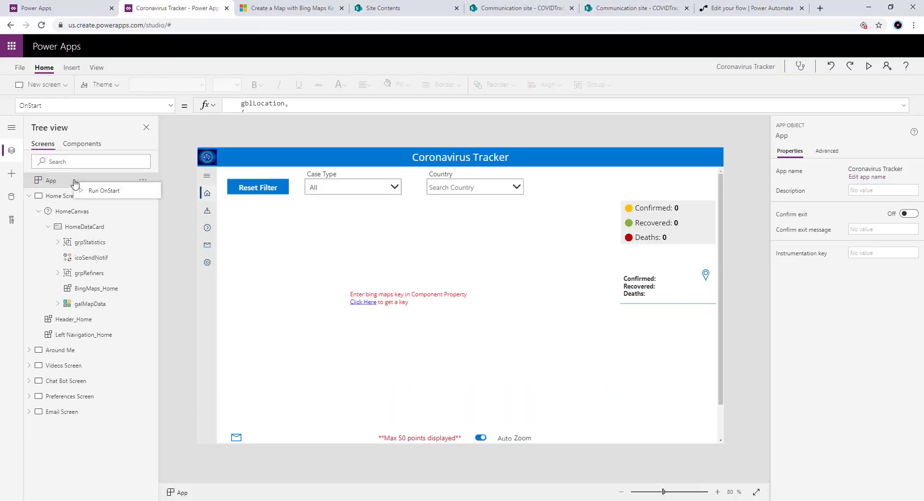
{"action": "left_click", "coordinate": [99, 196]}
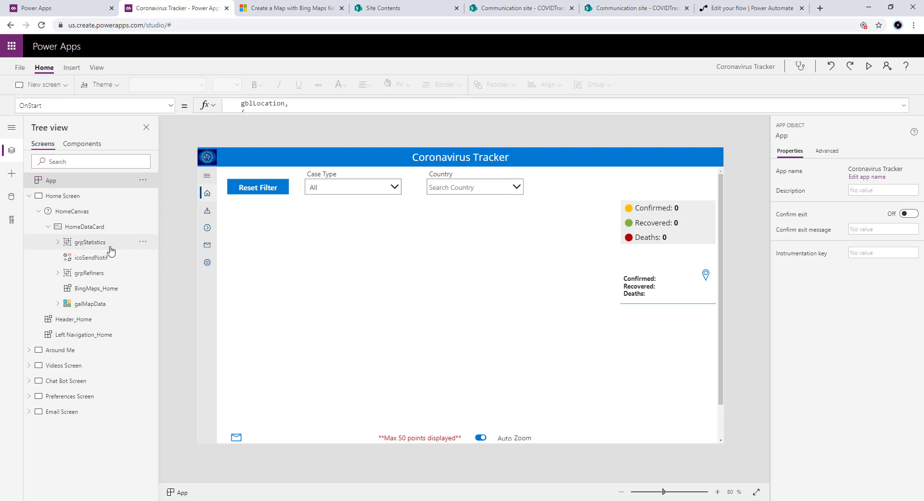
{"action": "left_click", "coordinate": [800, 66]}
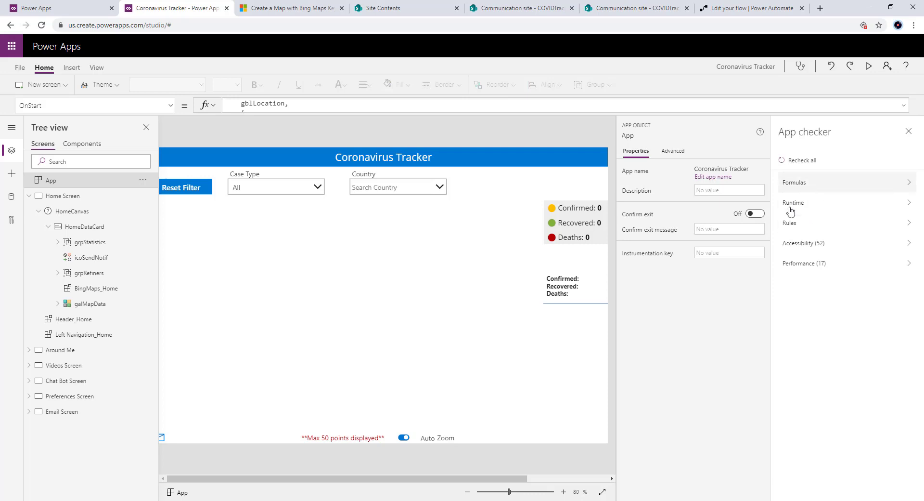
{"action": "left_click", "coordinate": [910, 131]}
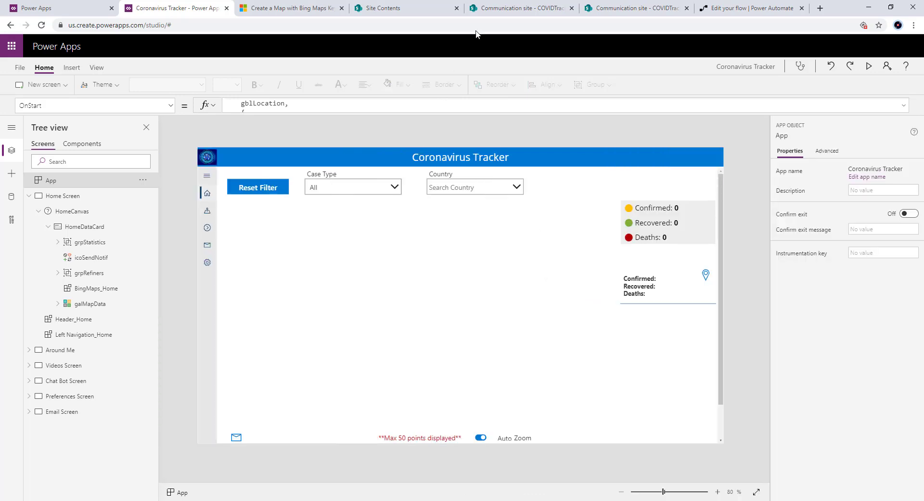
Reload the COVIDTracking_History list in SharePoint to check the status of the data load run.
{"action": "left_click", "coordinate": [655, 8]}
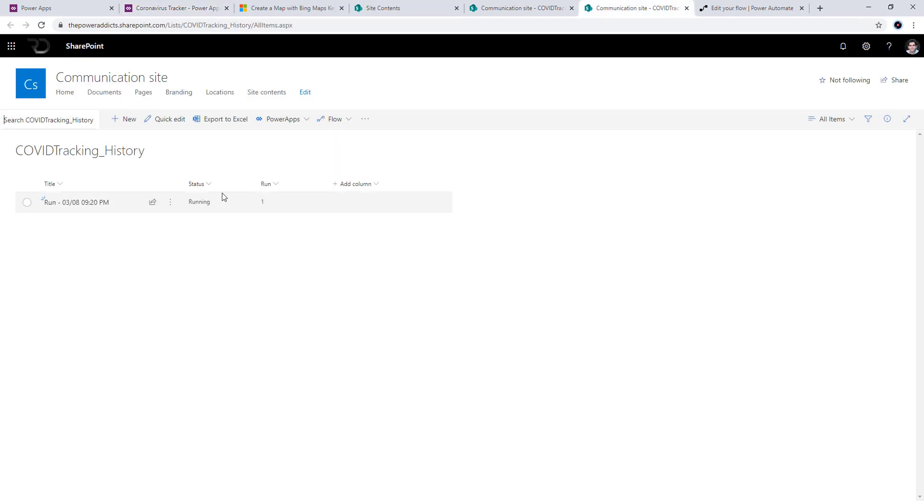
{"action": "left_click", "coordinate": [201, 24]}
{"action": "key", "text": "Return"}
Reload the Get COVID-19 Data flow's details page in Power Automate and examine the progress of its Mar 8, 02:20 PM run.
{"action": "left_click", "coordinate": [741, 8]}
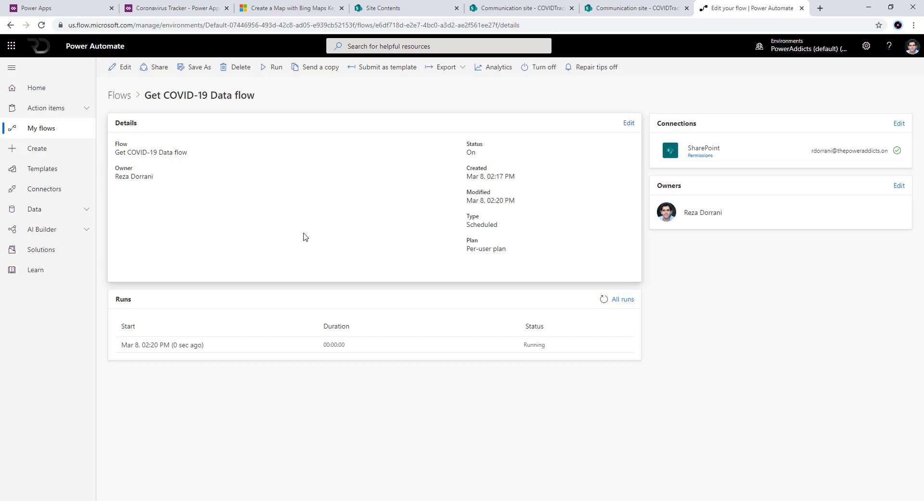
{"action": "right_click", "coordinate": [281, 224]}
{"action": "left_click", "coordinate": [305, 258]}
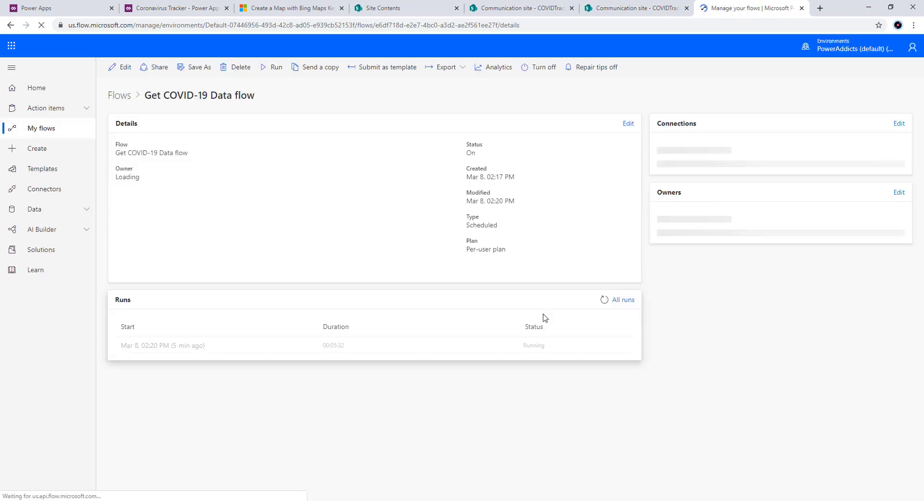
{"action": "left_click", "coordinate": [166, 346]}
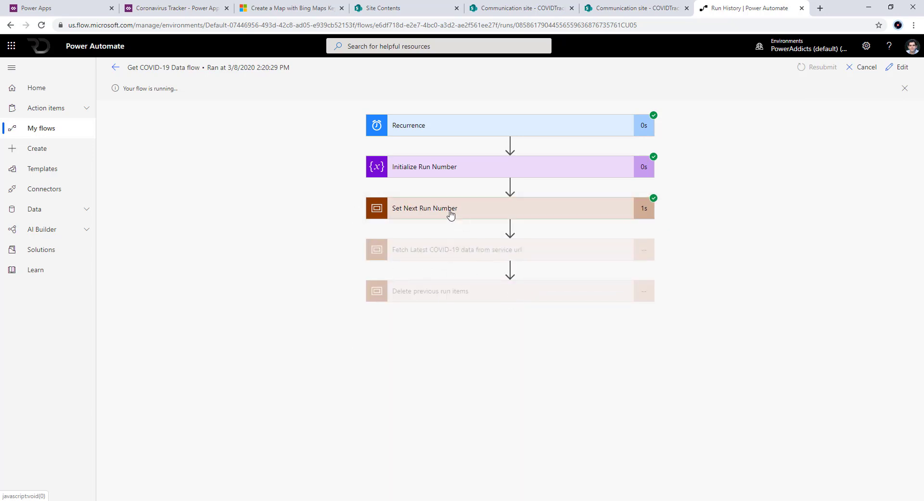
{"action": "left_click", "coordinate": [116, 67]}
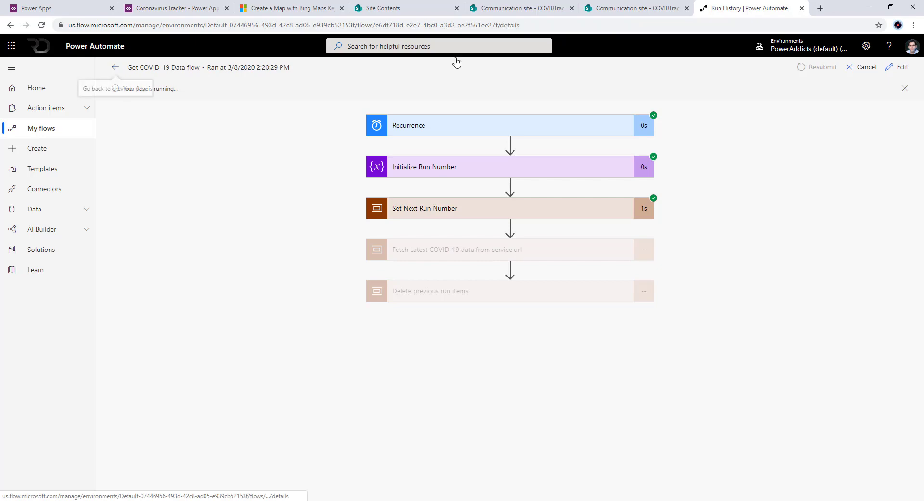
Reload the Communication site's Site contents page in SharePoint and check the COVIDTracking lists' item counts.
{"action": "left_click", "coordinate": [385, 8]}
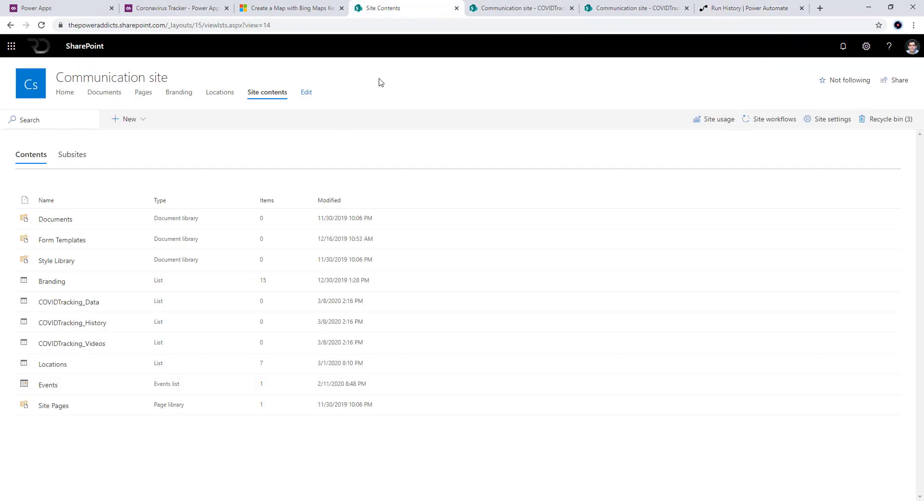
{"action": "right_click", "coordinate": [378, 82]}
{"action": "left_click", "coordinate": [397, 107]}
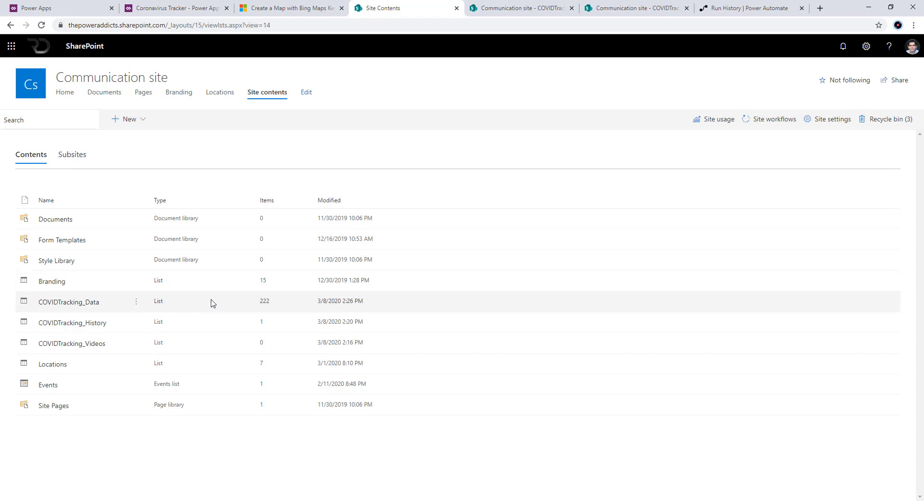
Review the Coronavirus Tracker app's data sources in Power Apps Studio, including the connected COVIDTracking SharePoint lists.
{"action": "left_click", "coordinate": [174, 10]}
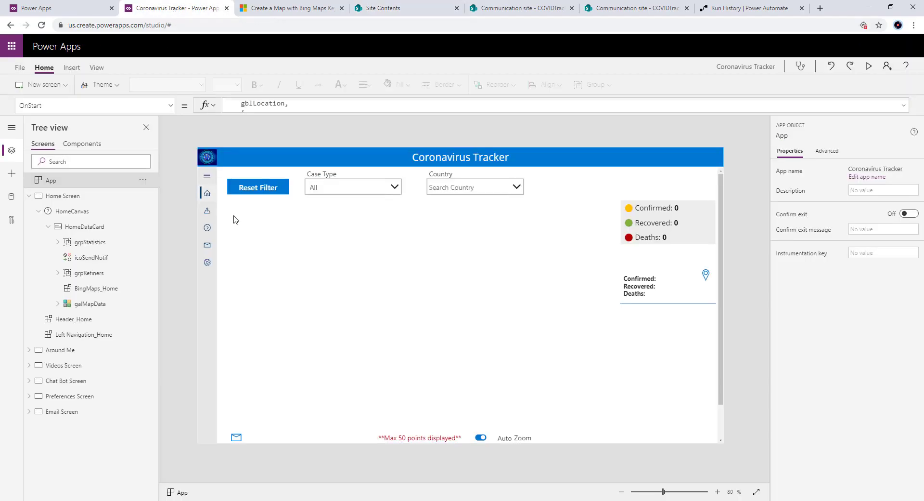
{"action": "left_click", "coordinate": [11, 196]}
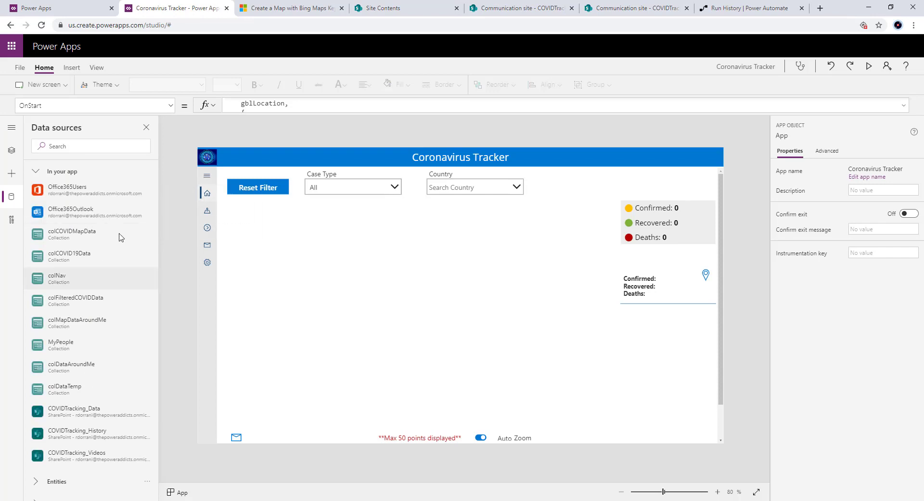
{"action": "mouse_move", "coordinate": [111, 257]}
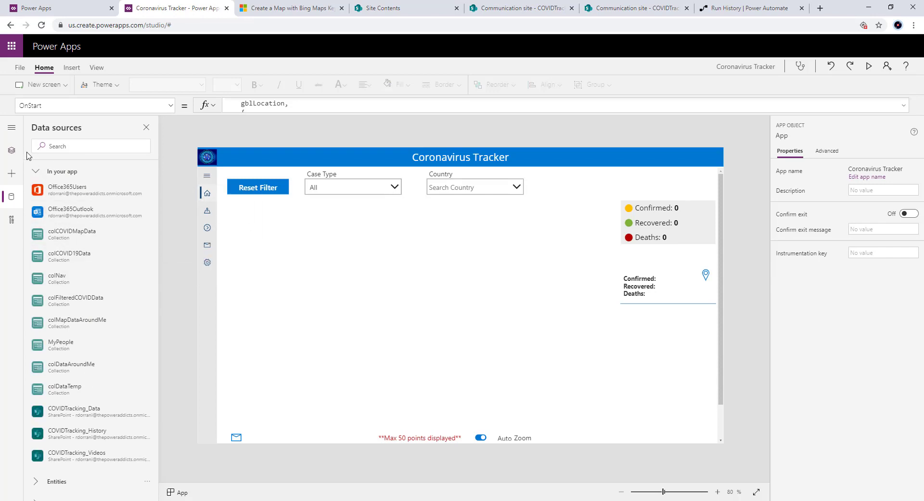
{"action": "left_click", "coordinate": [11, 150]}
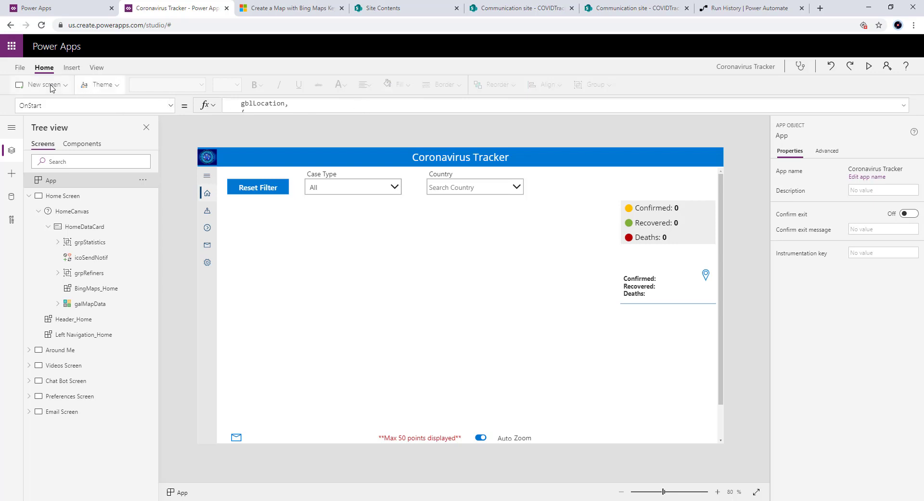
Save the Coronavirus Tracker app and publish this version.
{"action": "left_click", "coordinate": [20, 68]}
{"action": "left_click", "coordinate": [126, 208]}
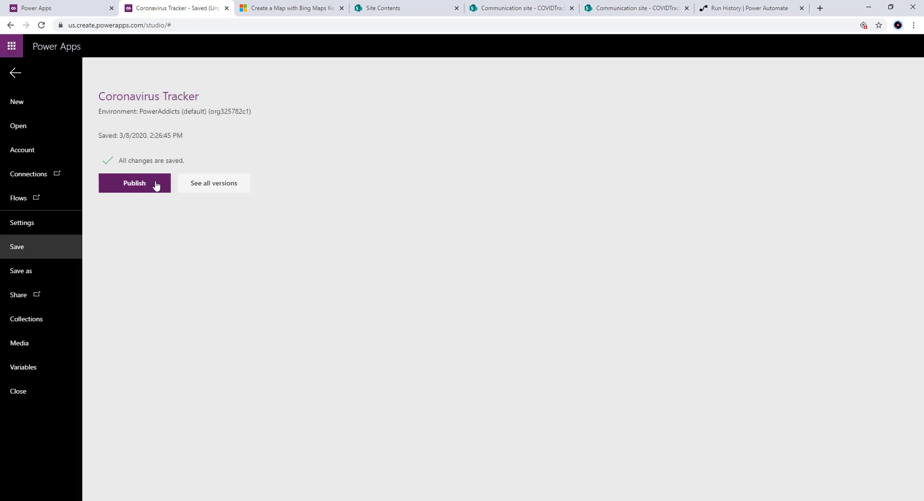
{"action": "left_click", "coordinate": [155, 184]}
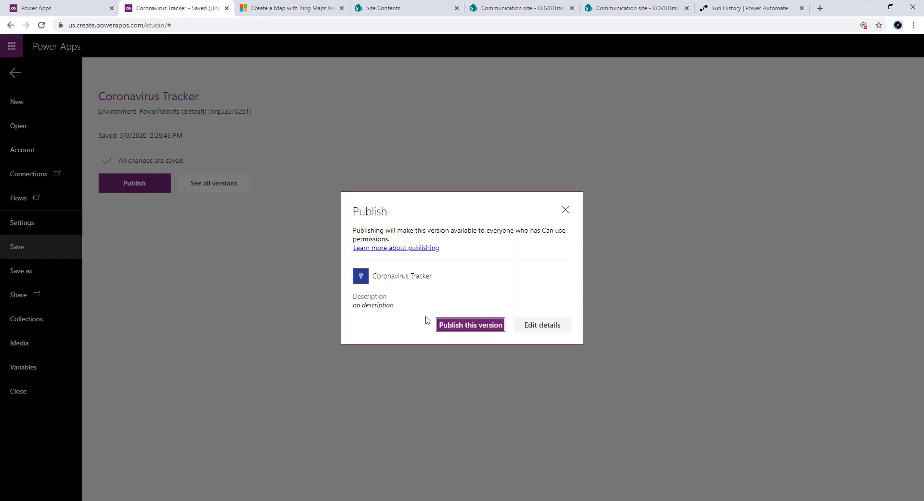
{"action": "left_click", "coordinate": [453, 326]}
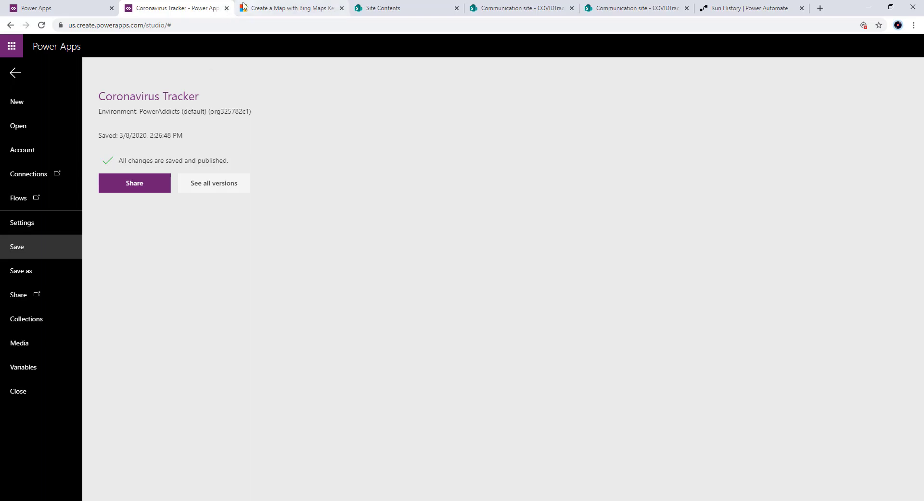
Close the app's editing session, return to the Power Apps Apps list and reload it.
{"action": "left_click", "coordinate": [227, 8]}
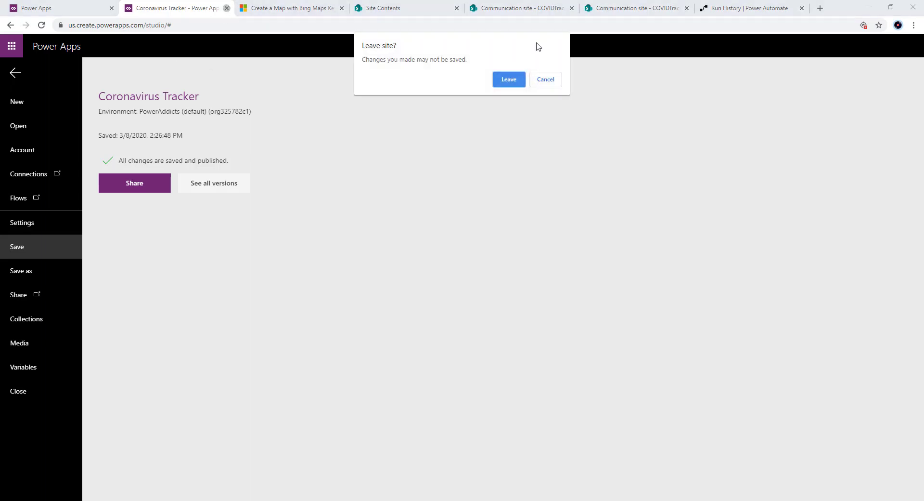
{"action": "left_click", "coordinate": [509, 80]}
{"action": "left_click", "coordinate": [527, 298]}
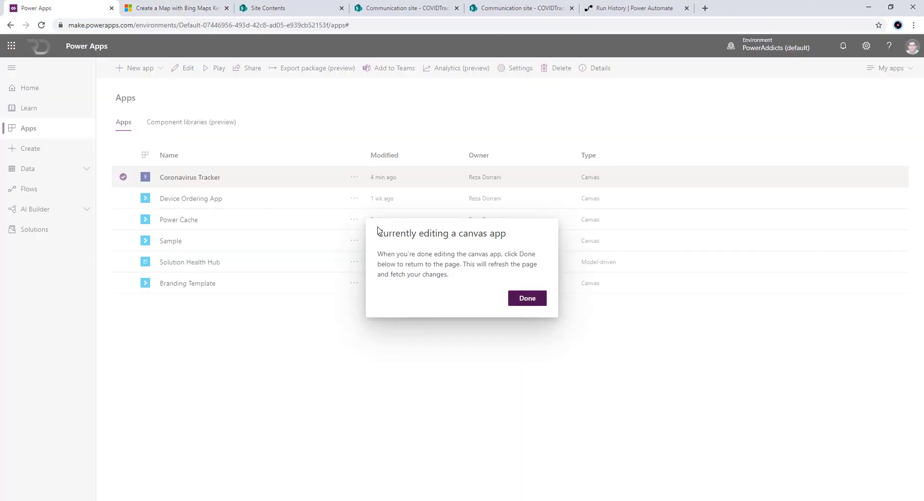
{"action": "right_click", "coordinate": [326, 119]}
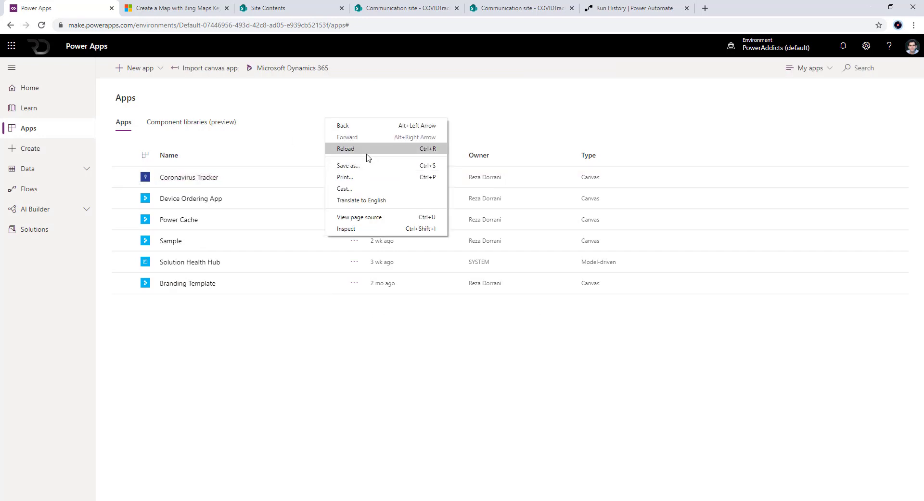
{"action": "left_click", "coordinate": [350, 148]}
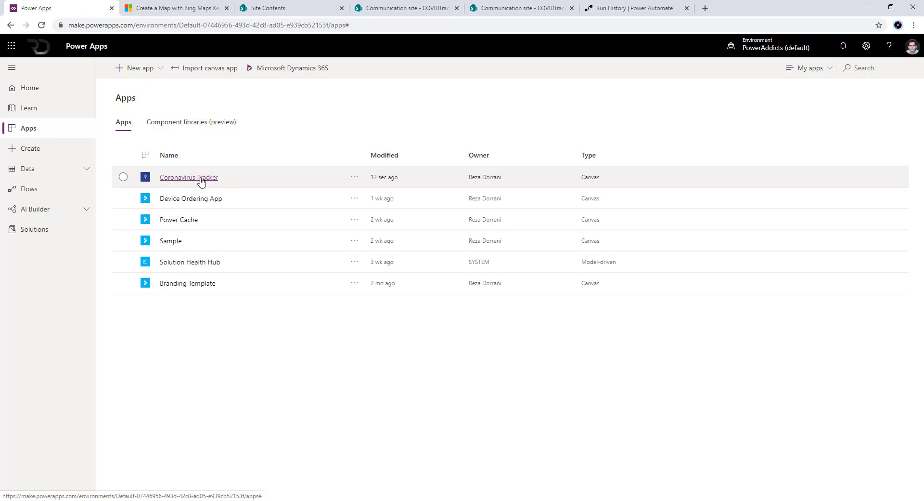
Check the run status in COVIDTracking_History, the records in COVIDTracking_Data and the list item counts in SharePoint's Site contents.
{"action": "left_click", "coordinate": [511, 8]}
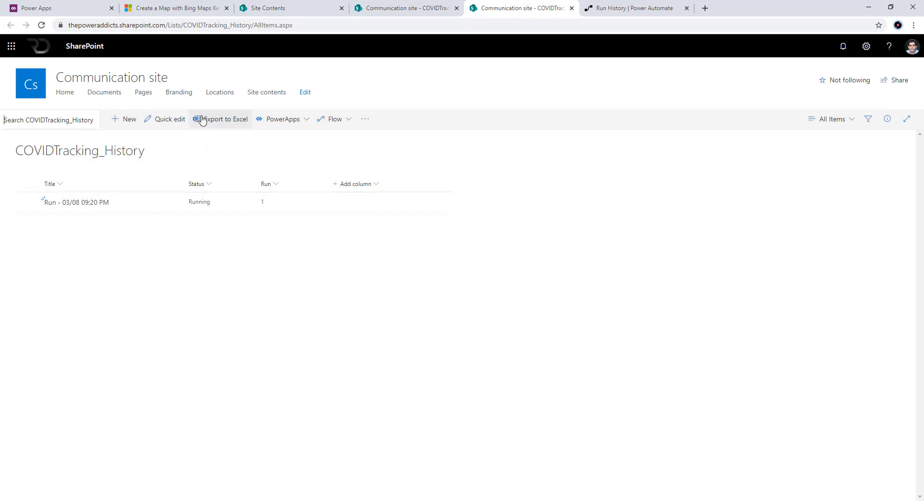
{"action": "left_click", "coordinate": [420, 5]}
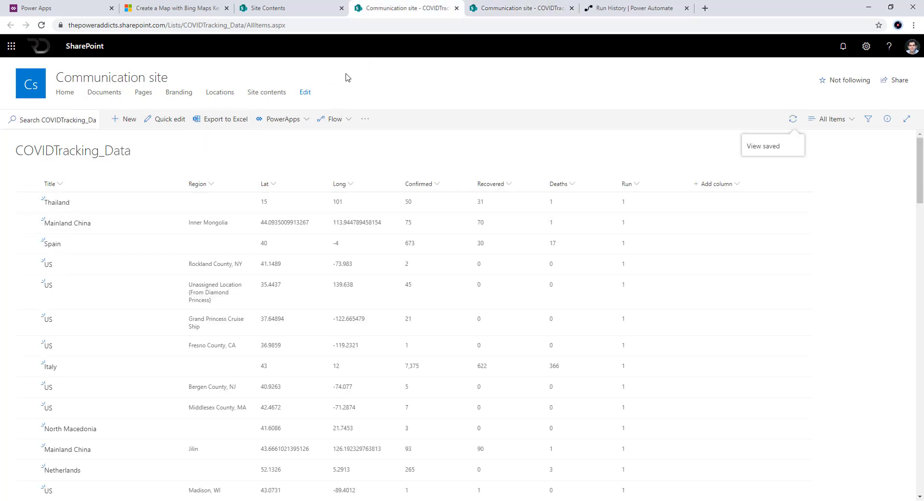
{"action": "left_click", "coordinate": [309, 8]}
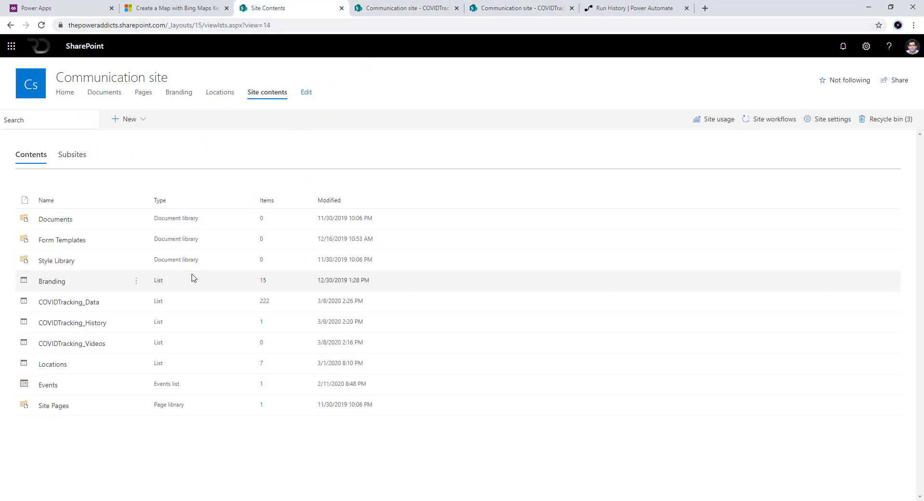